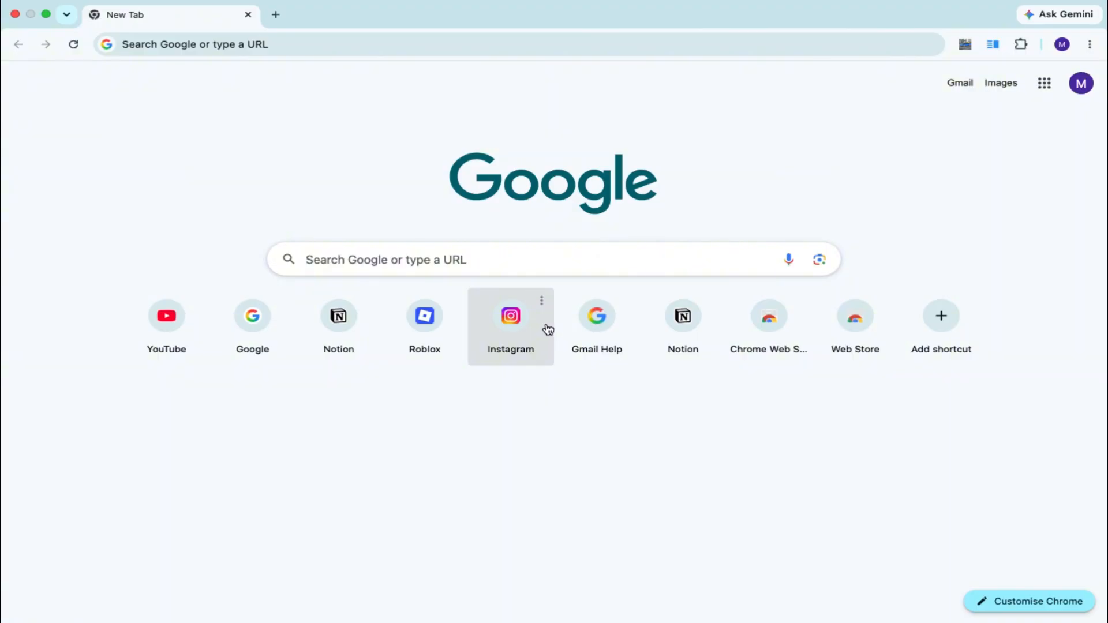
Open Google Forms from the Google apps collection and create a new blank form
click(1050, 94)
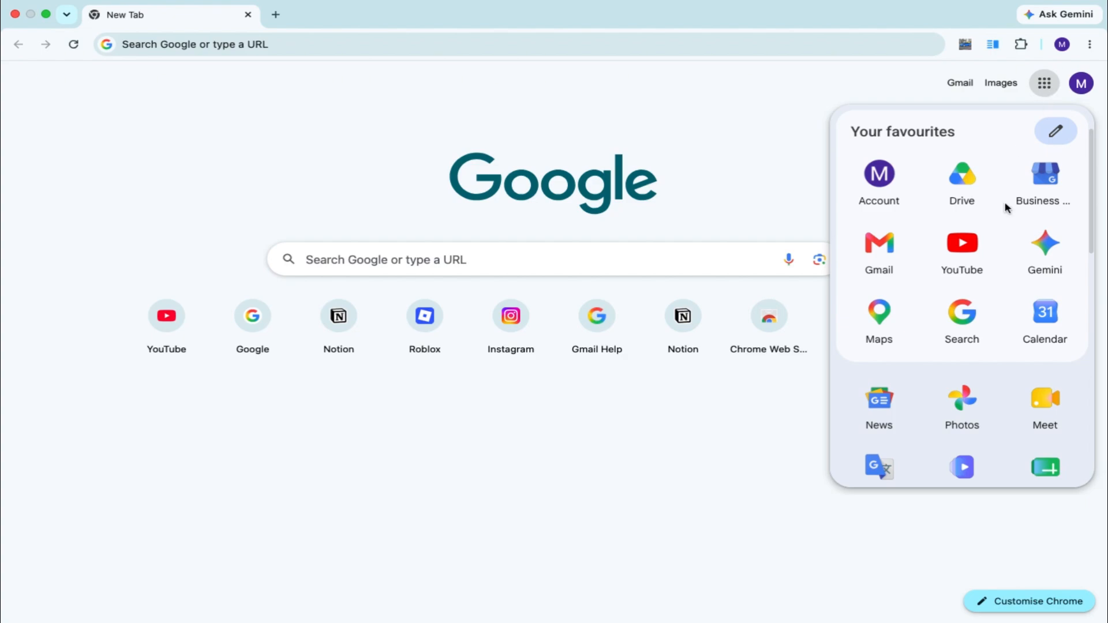
scroll(1004, 339, down, 2)
scroll(1003, 339, down, 8)
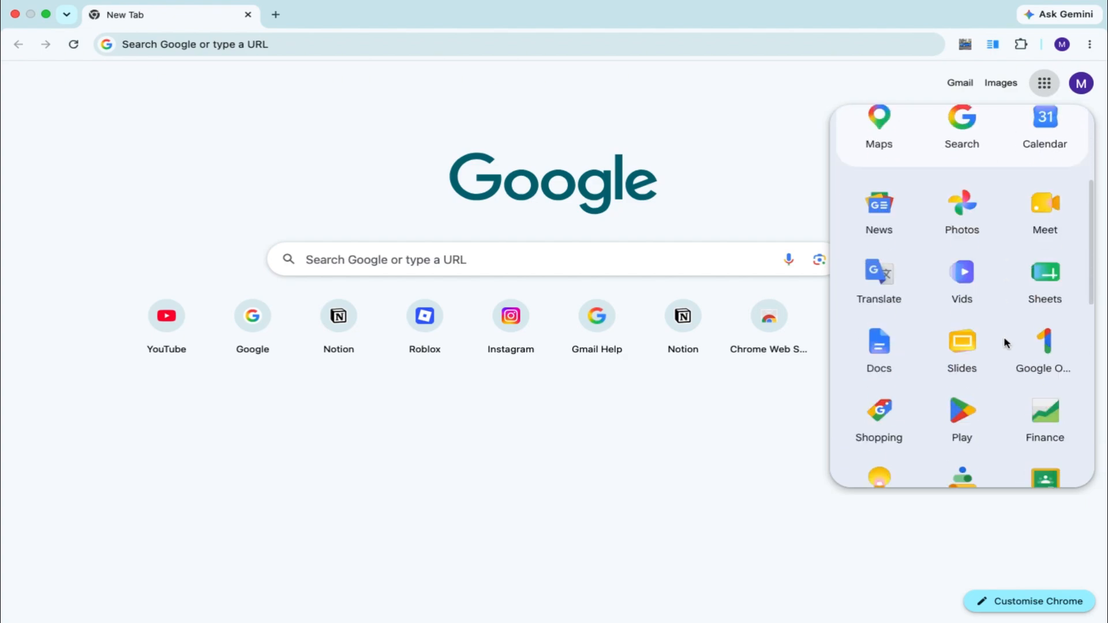
click(1045, 335)
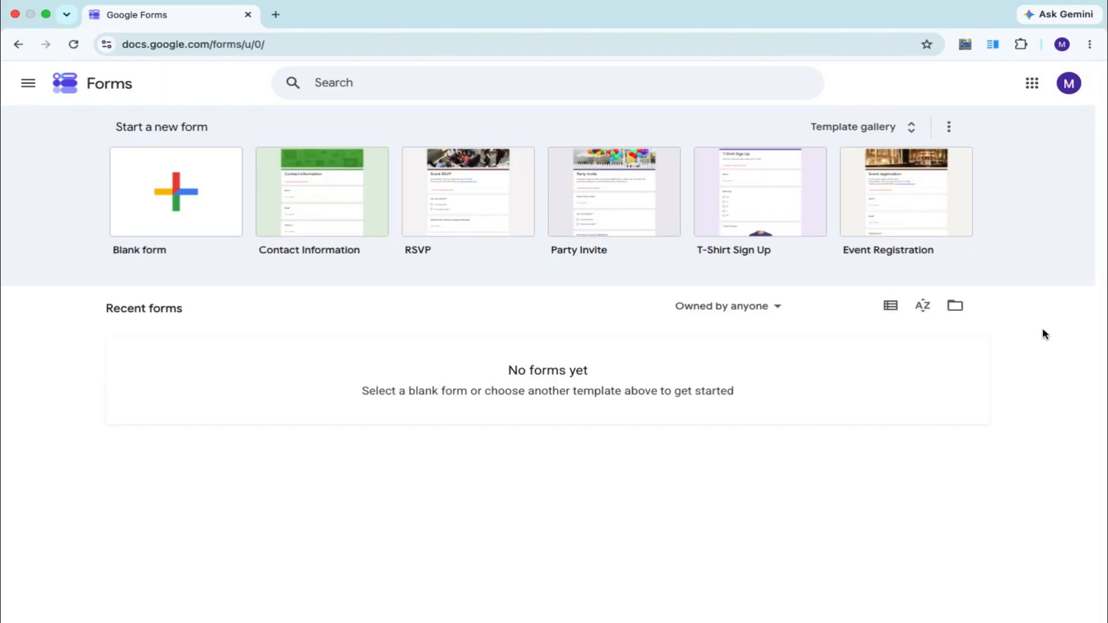
click(178, 195)
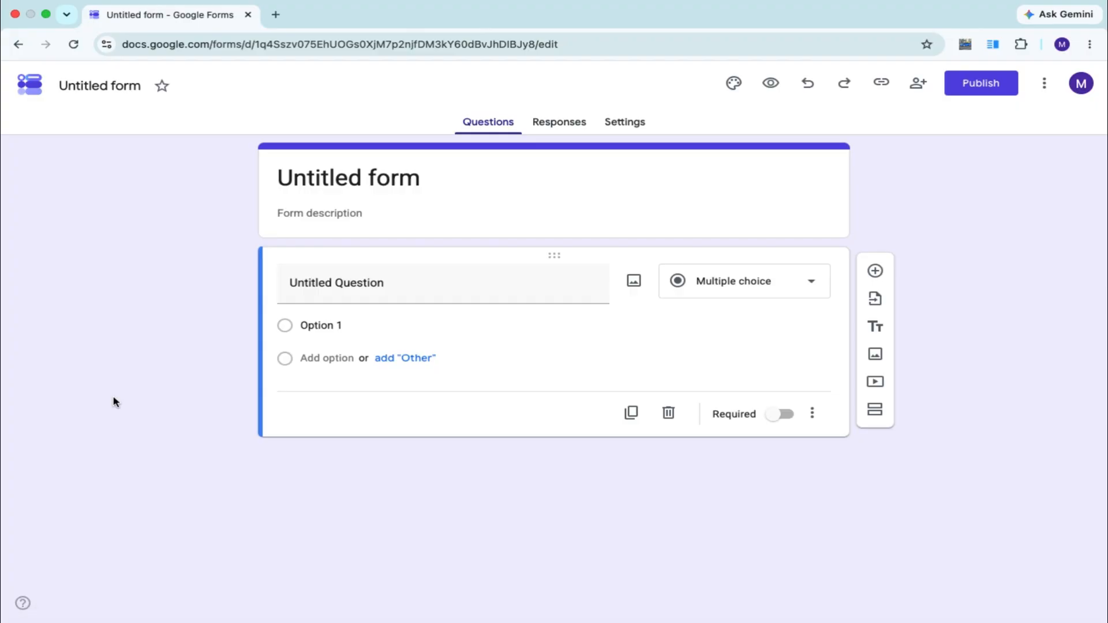
Replace the untitled form's title with "Costumer Feedback"
click(366, 178)
key(super+a)
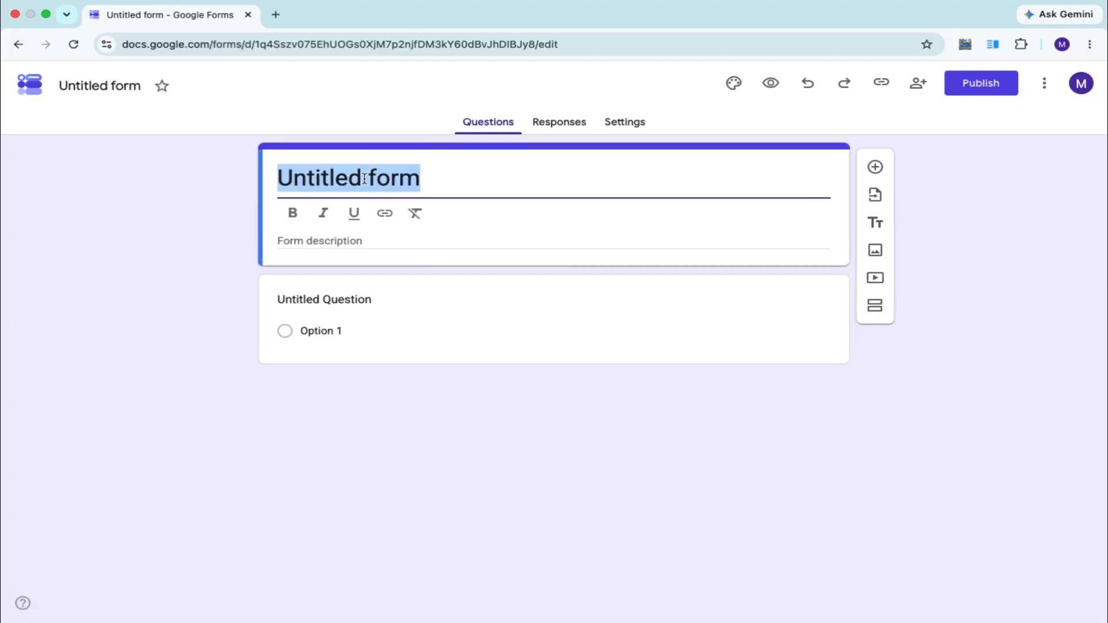
text(Coustumer Feedback)
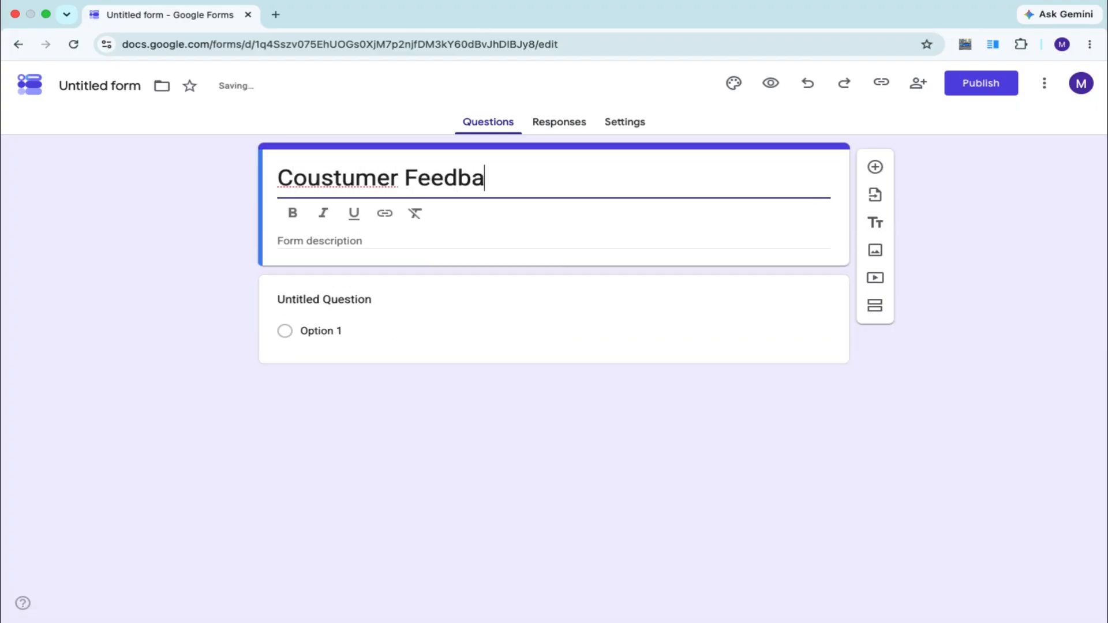
right_click(337, 169)
click(383, 183)
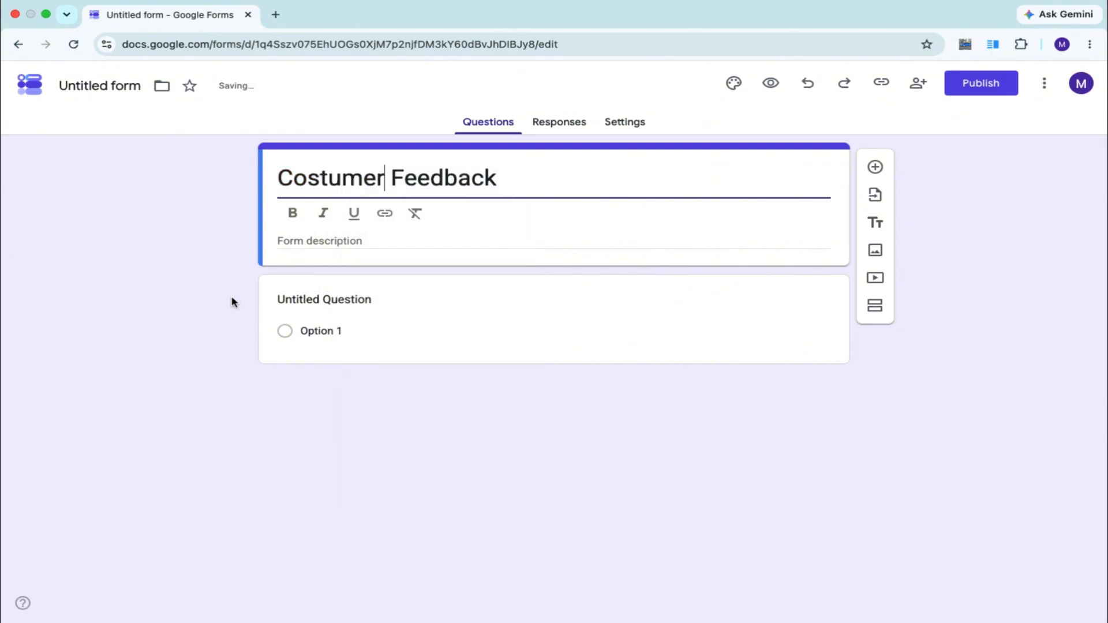
Enter the form description "please take a minut to share your feed back"
click(294, 240)
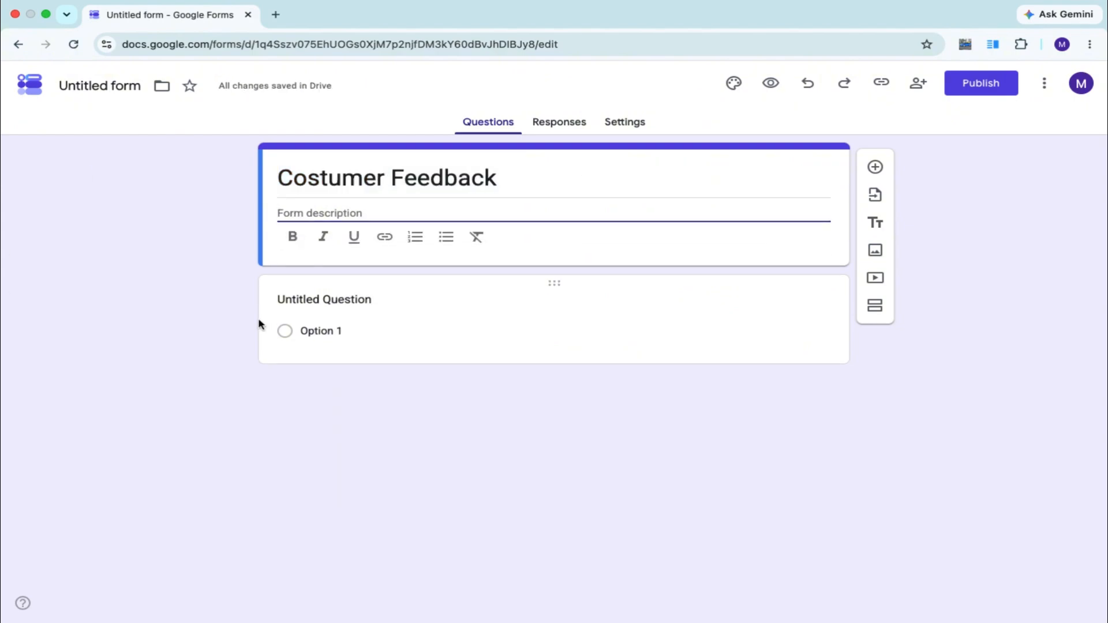
text(please take a munuts)
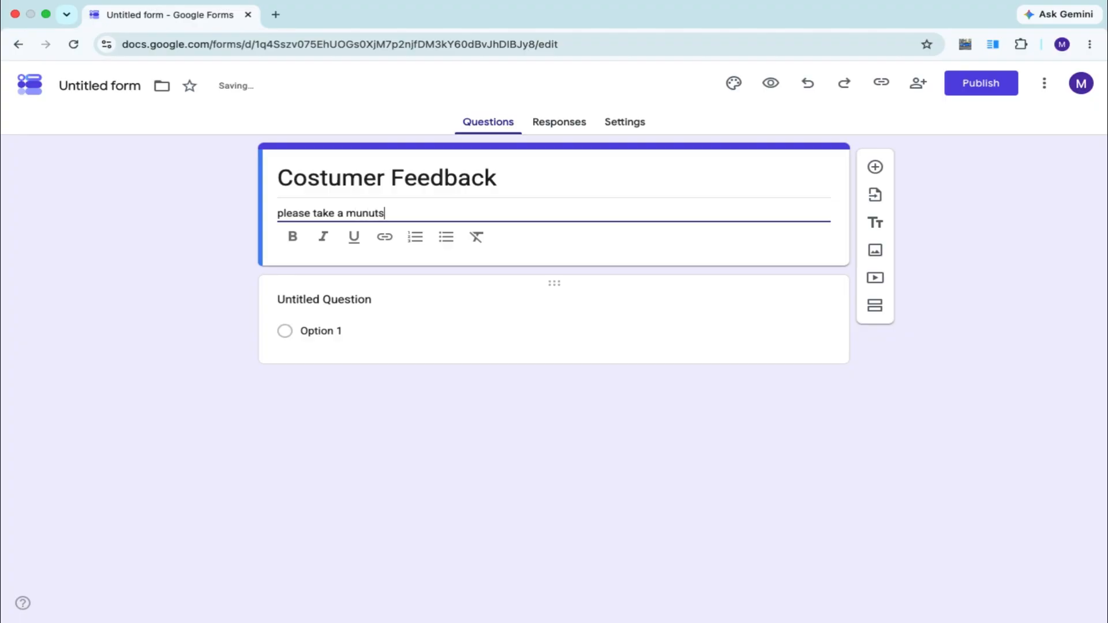
text( to share your feedback)
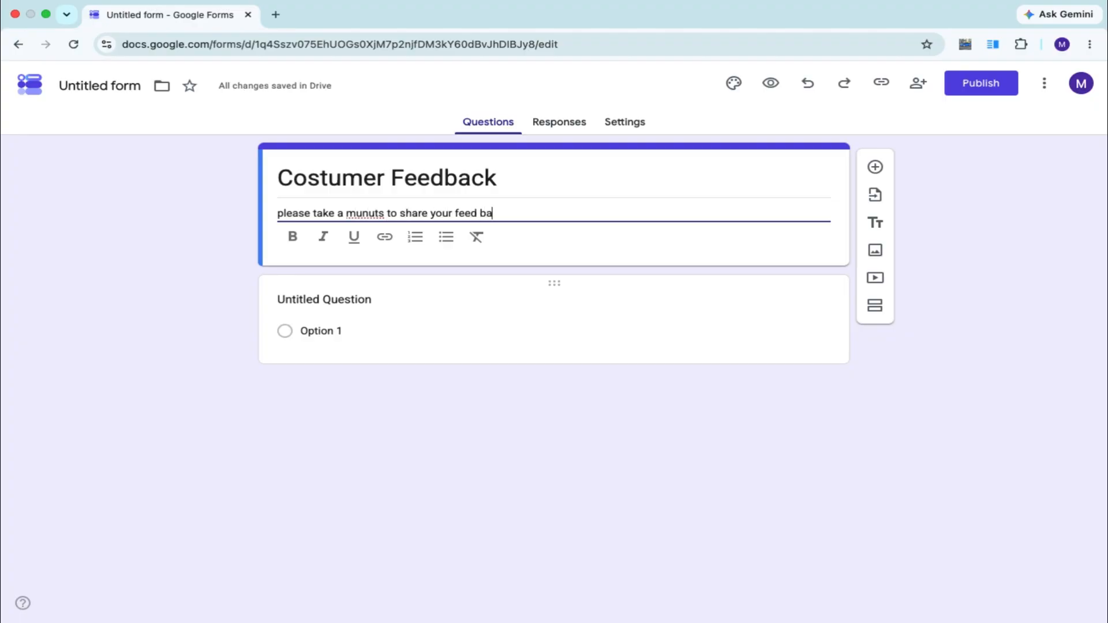
right_click(350, 218)
click(357, 217)
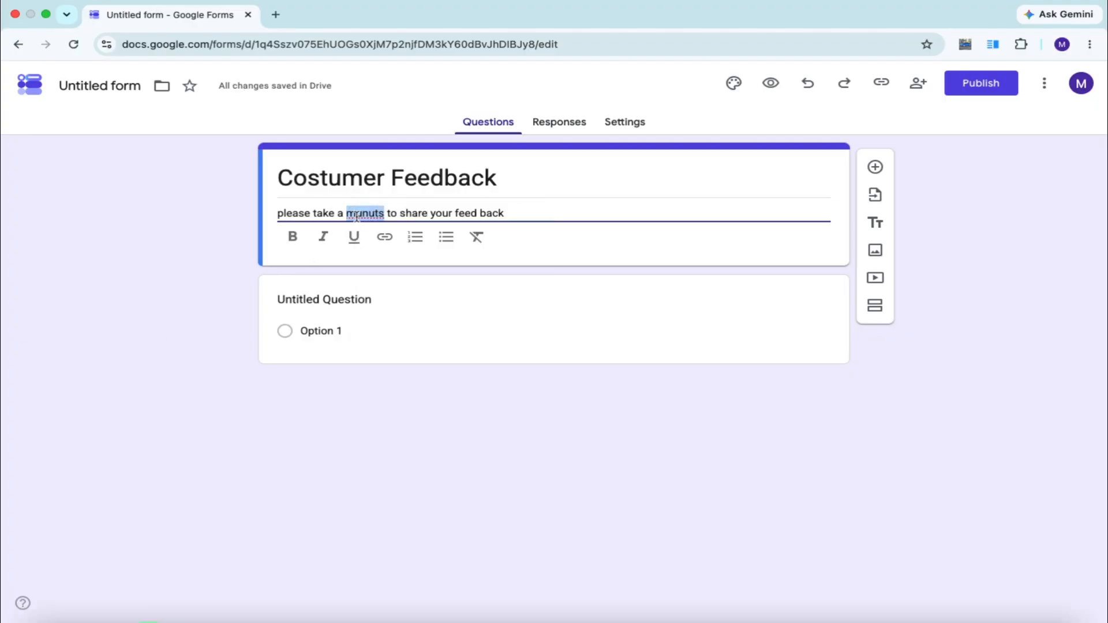
text(minuts)
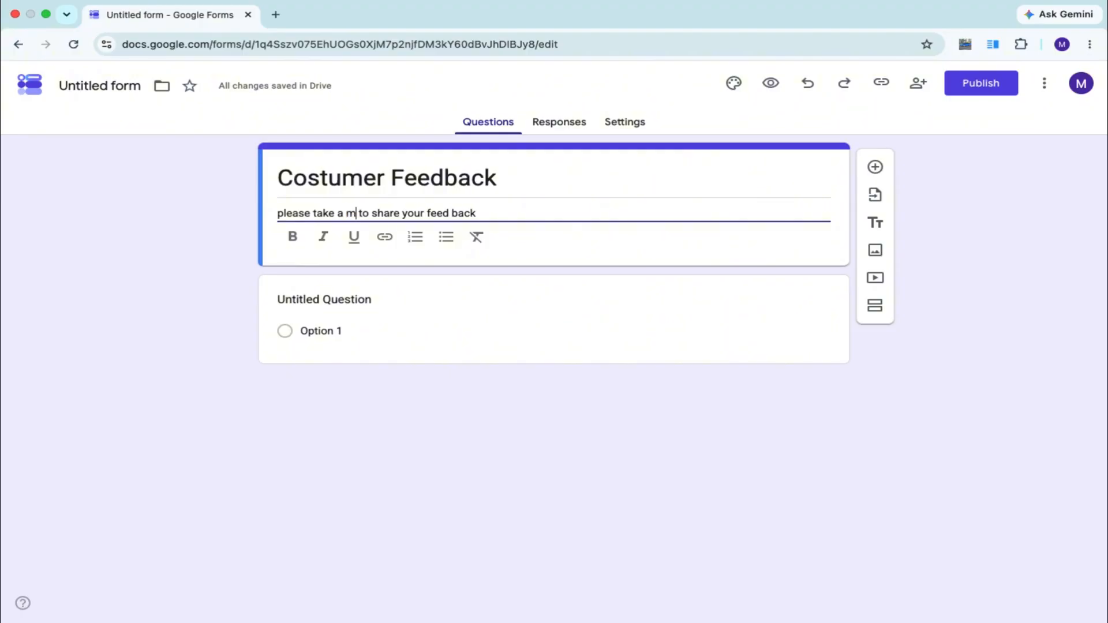
key(BackSpace)
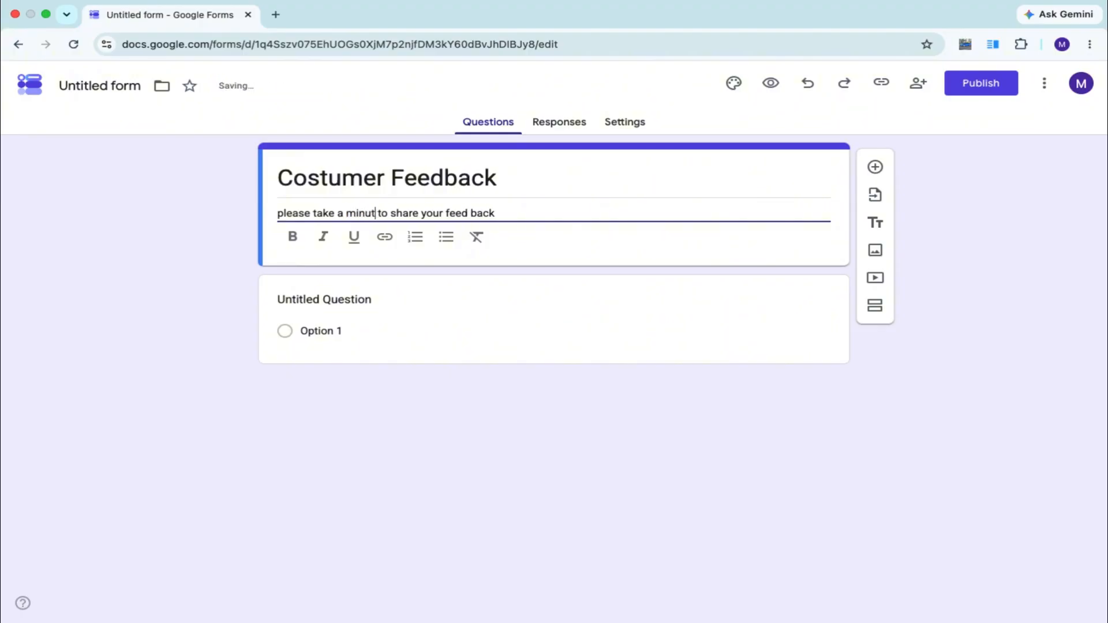
click(469, 333)
click(389, 236)
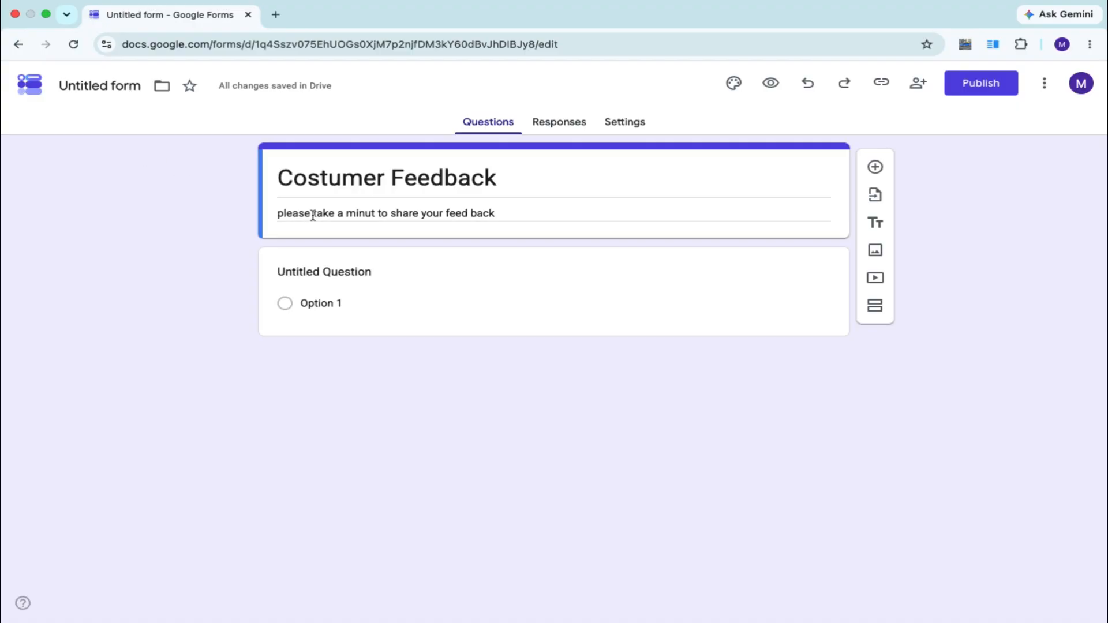
Turn the untitled question into a required short-answer question reading "What is Your name?"
click(314, 283)
double_click(314, 283)
triple_click(314, 283)
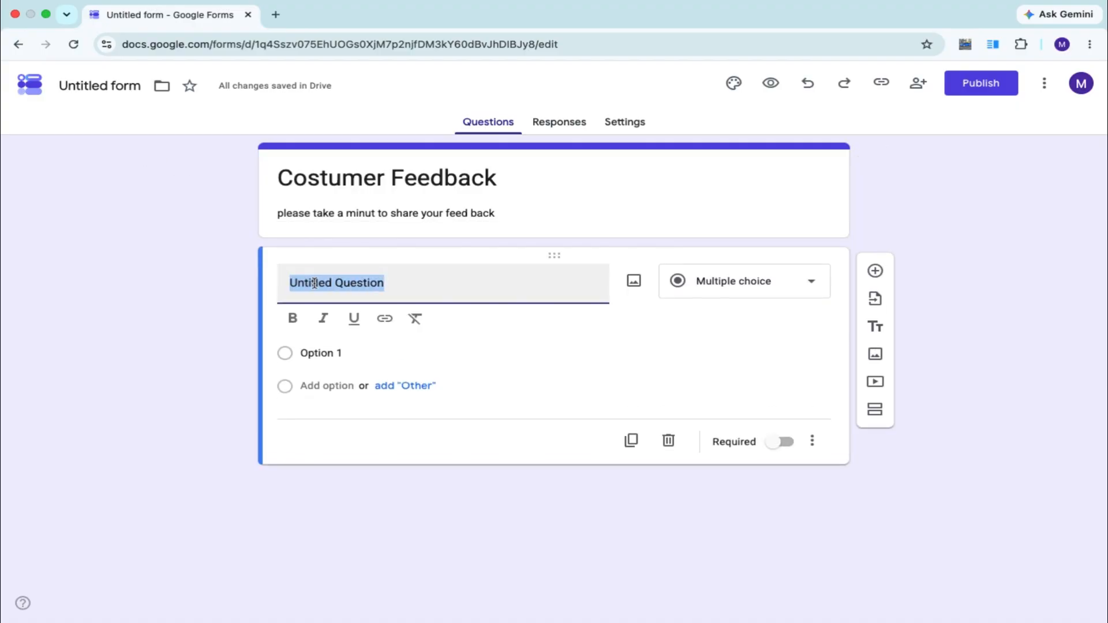
text(What is Your name?)
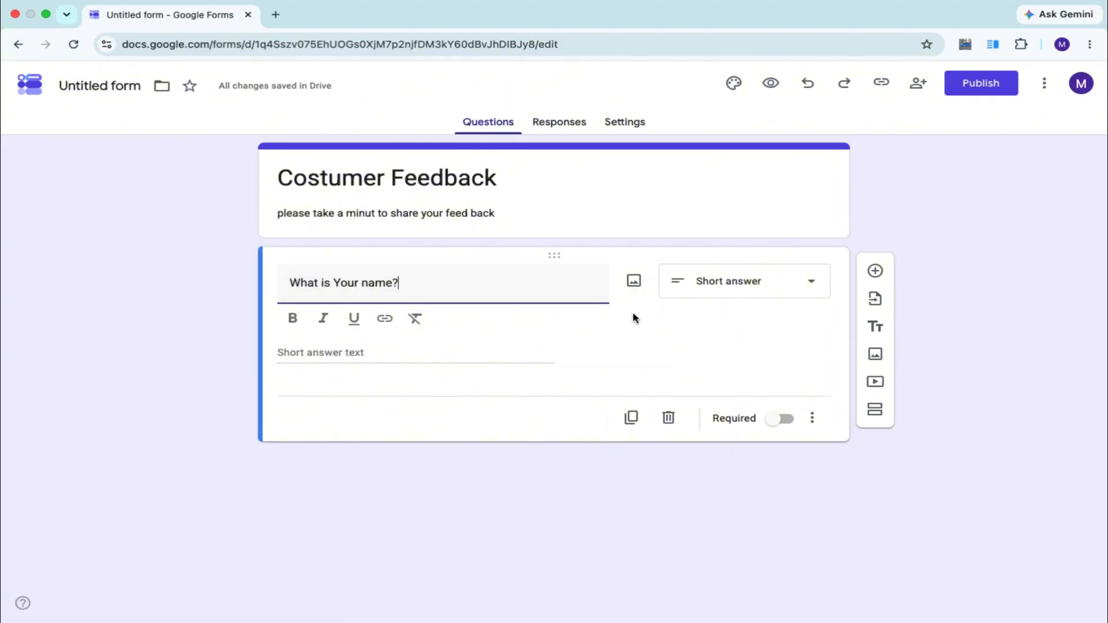
click(735, 283)
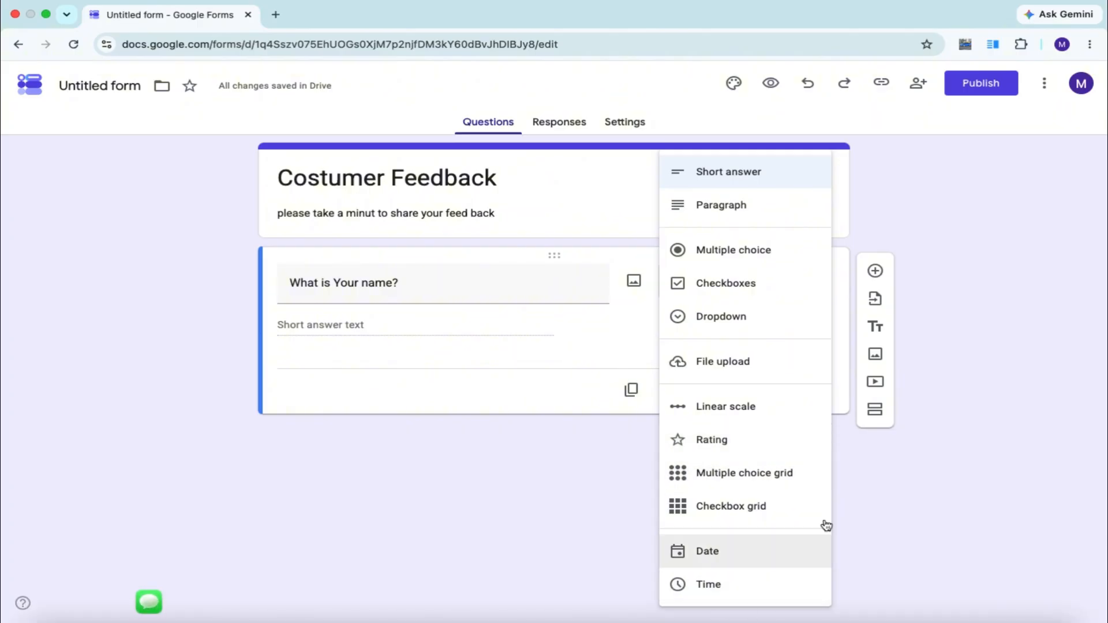
click(732, 174)
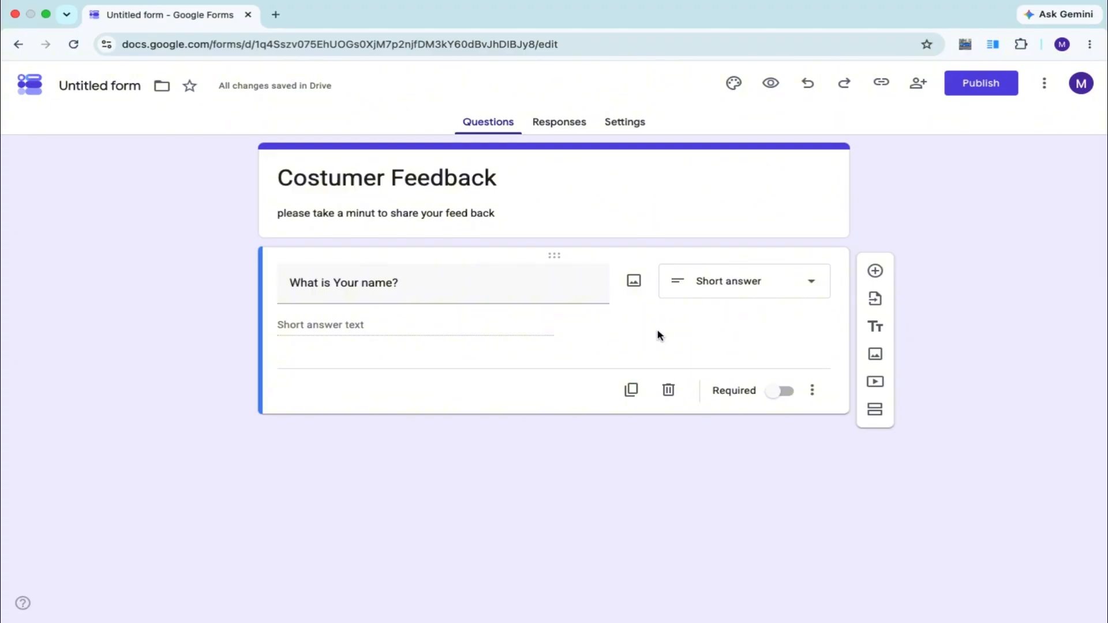
click(780, 390)
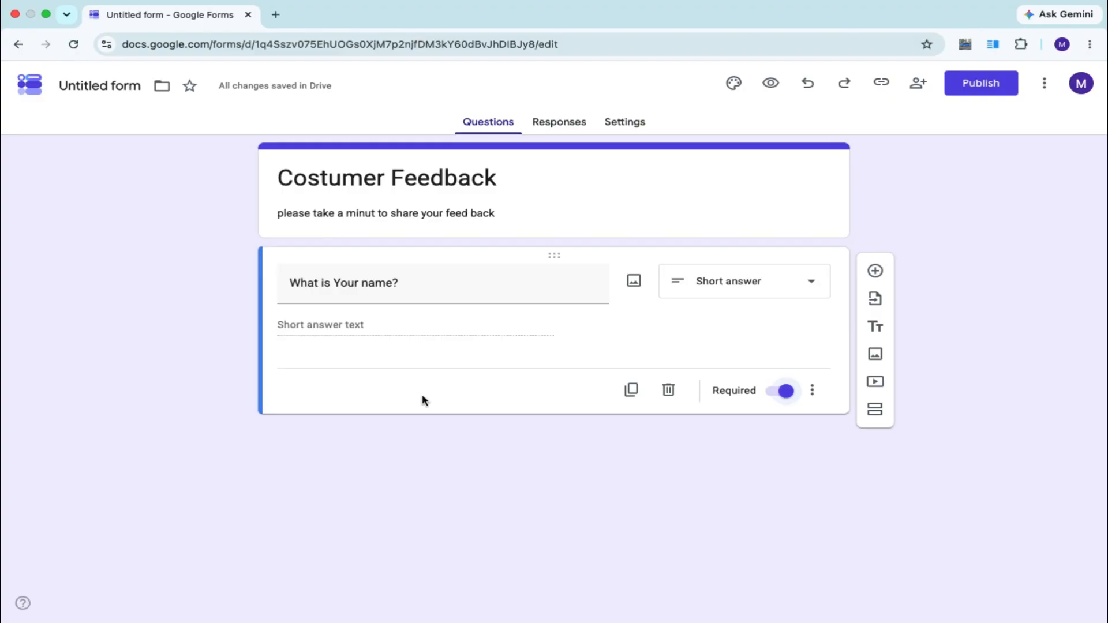
Add a multiple choice question "How did You hear about us" with "YouTube" as its first option
click(874, 271)
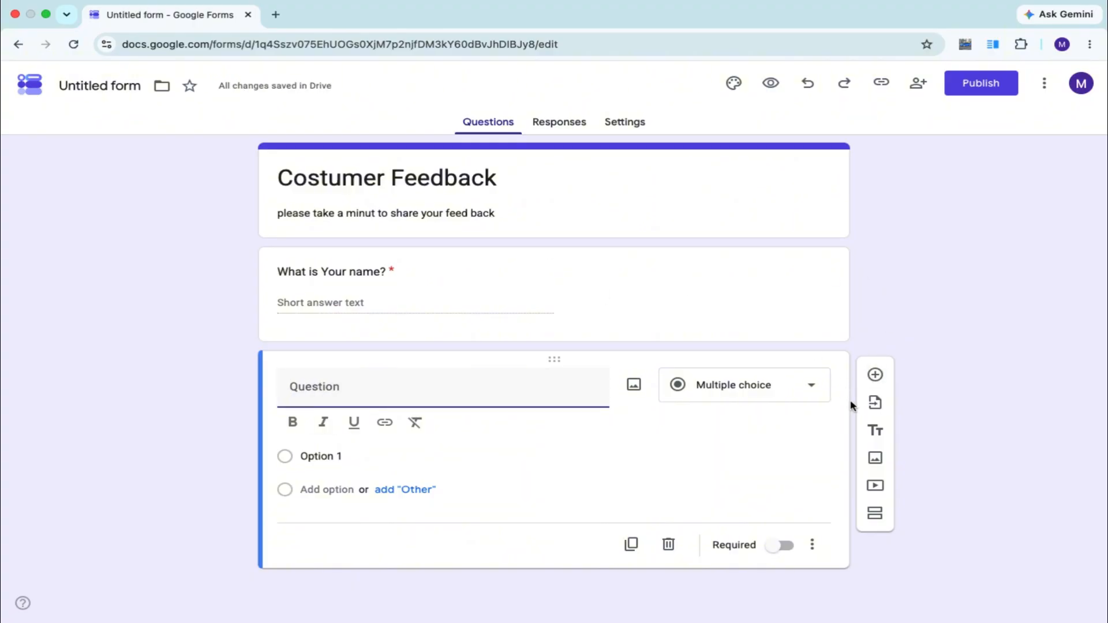
text(How did You hear about us)
click(791, 393)
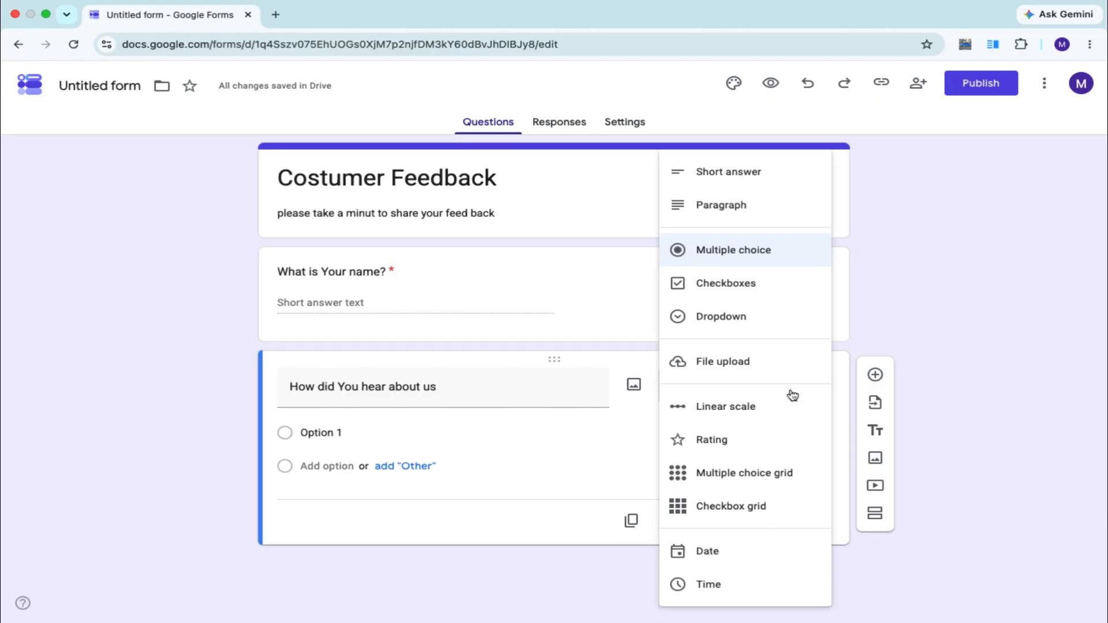
click(707, 254)
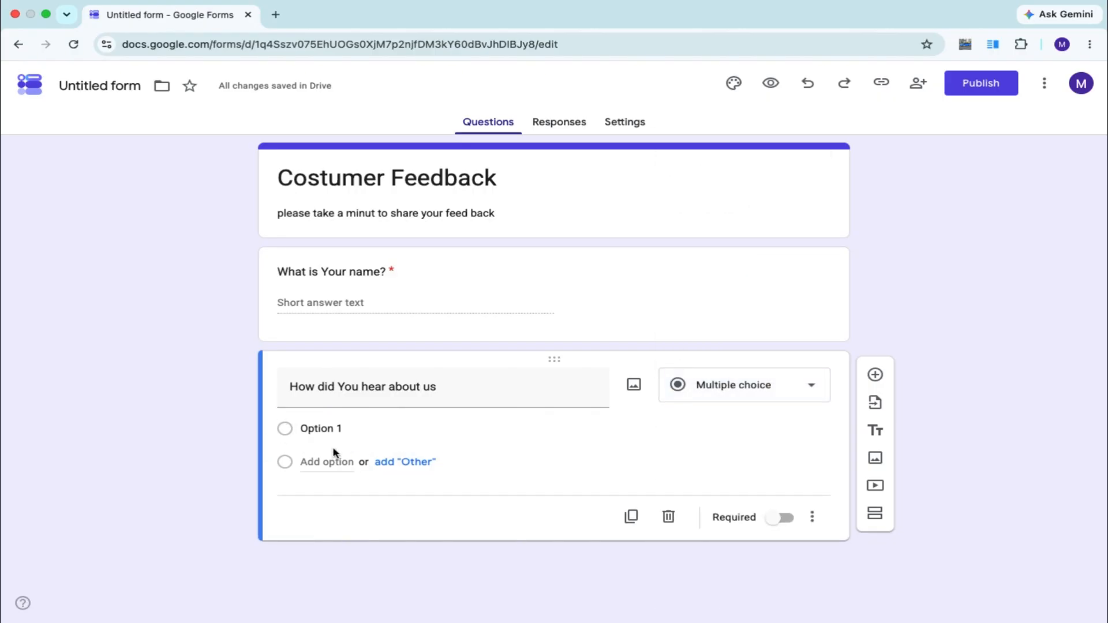
click(300, 429)
text(YouTu)
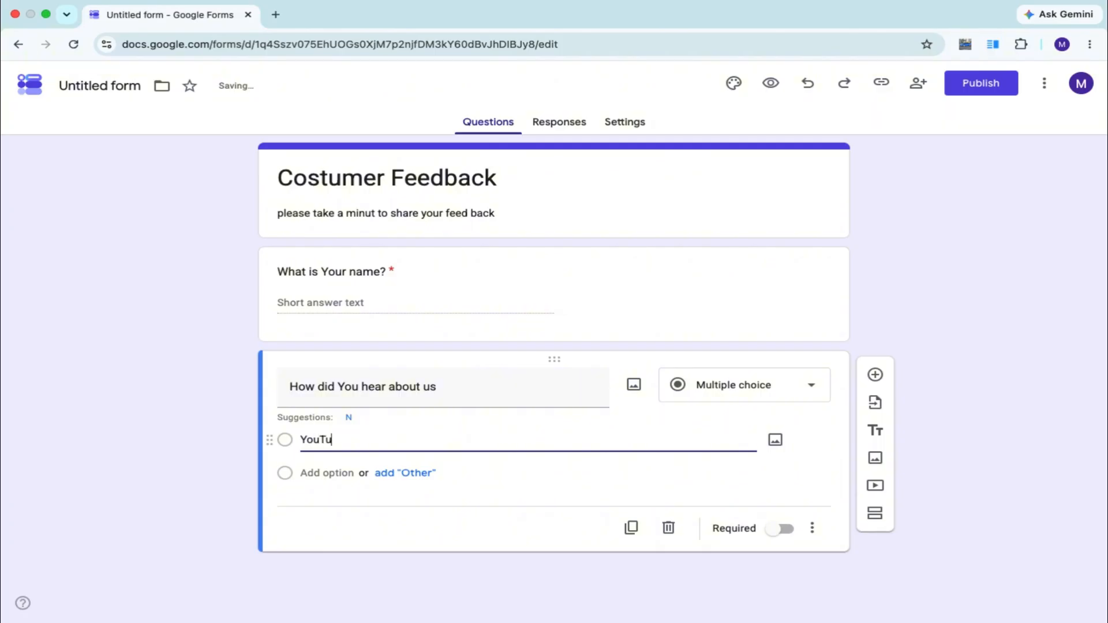
text(be)
click(381, 473)
double_click(304, 472)
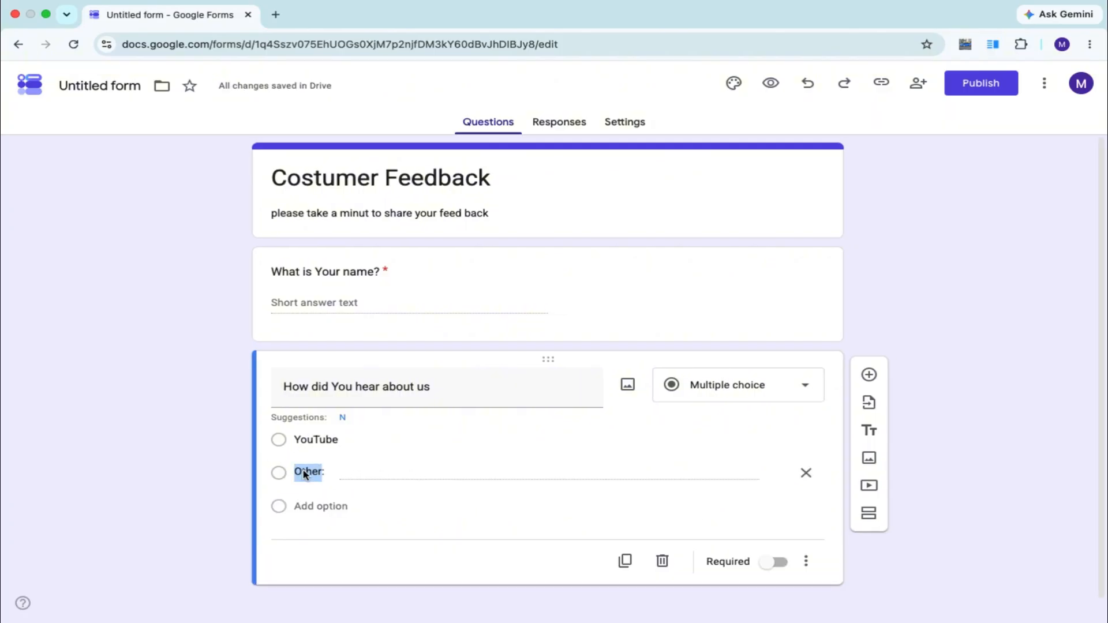
click(806, 472)
Add "Google Search" as the second option of the "How did You hear about us" question
click(326, 479)
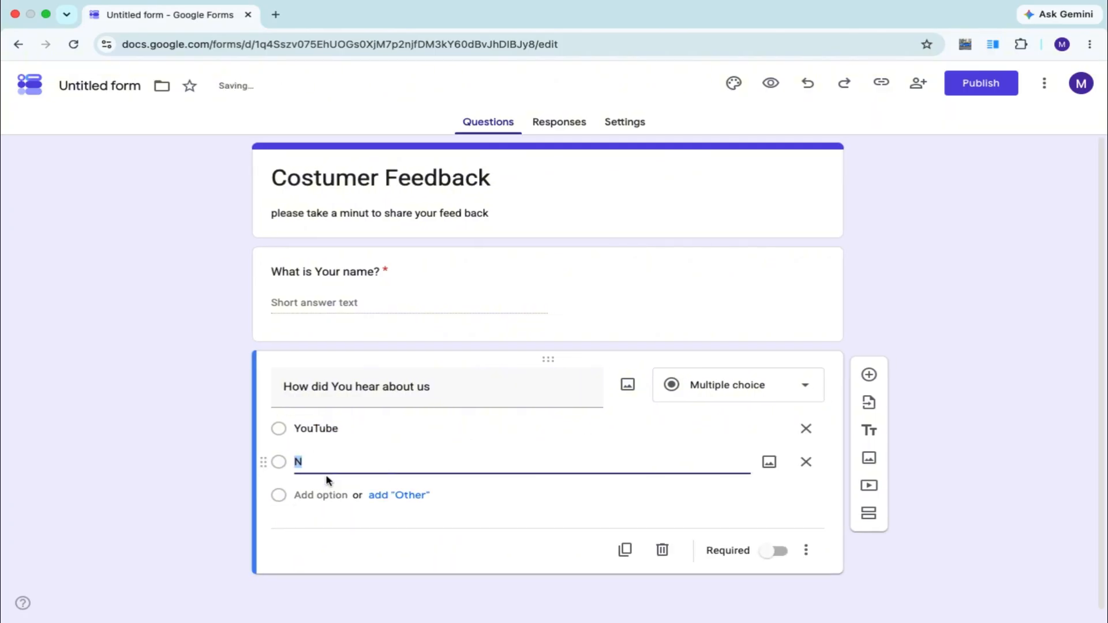
text(Googele Search)
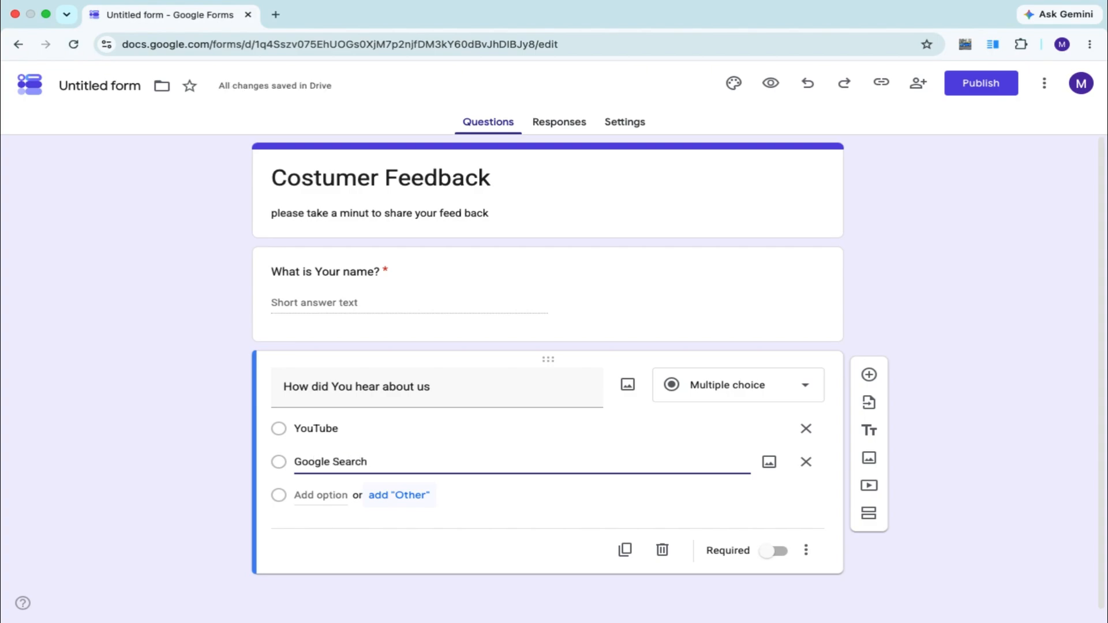
click(427, 550)
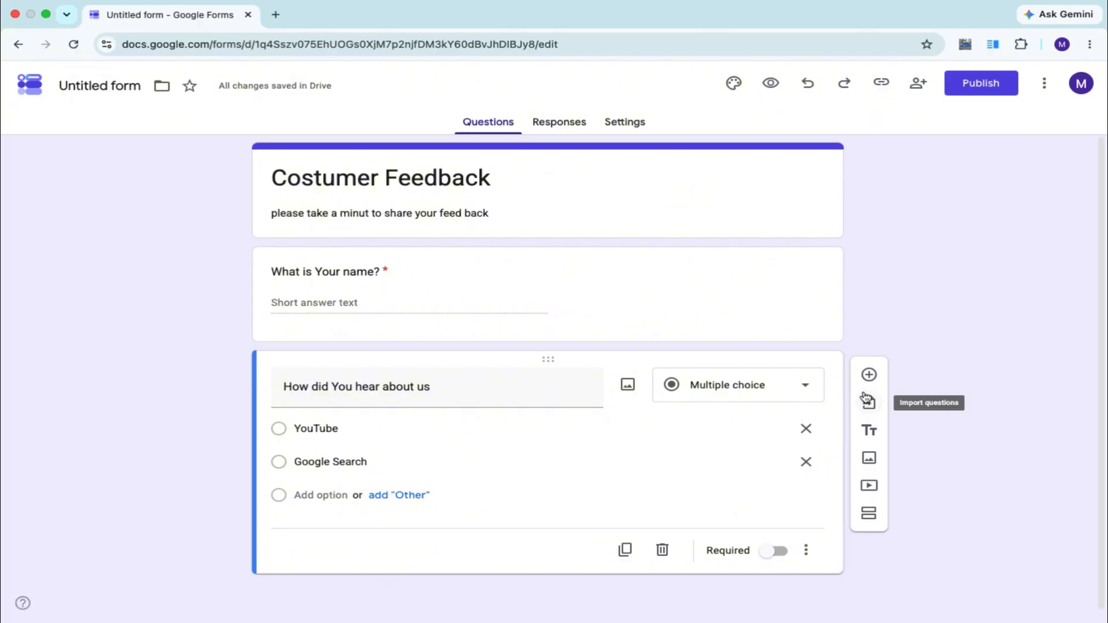
Add a new section after the "How did You hear about us" question and title it "Feedback"
click(867, 513)
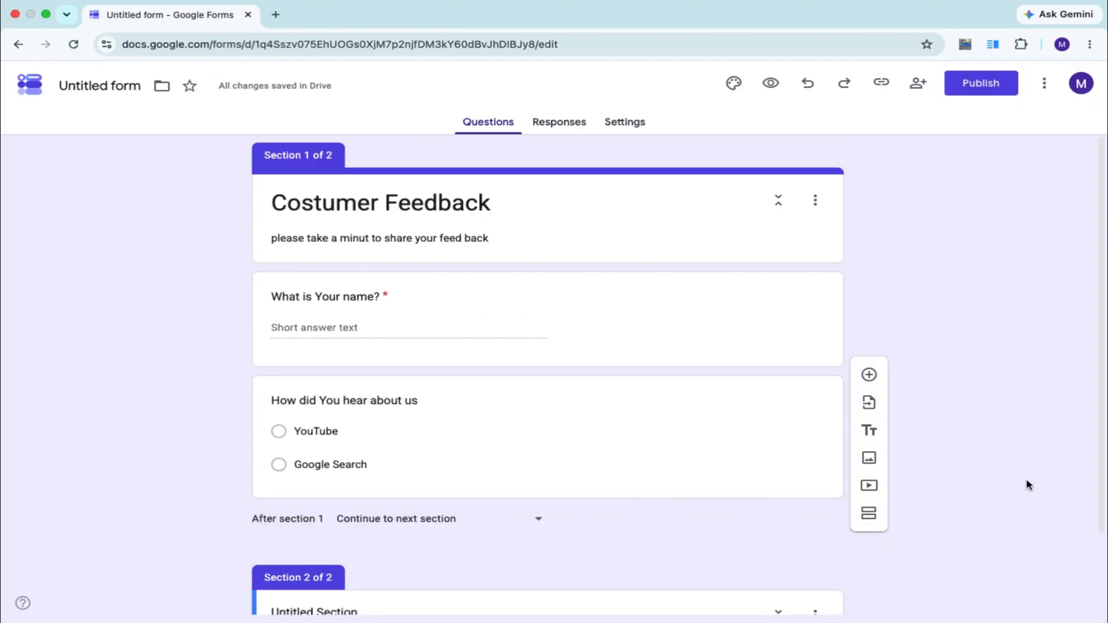
scroll(1026, 482, down, 2)
click(412, 539)
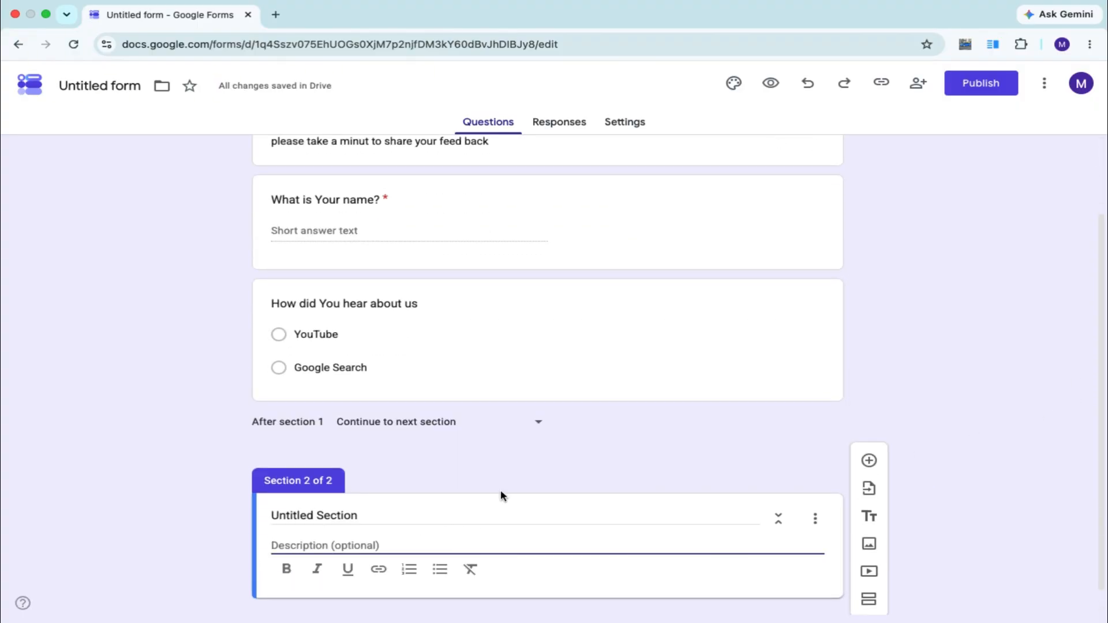
scroll(517, 450, up, 2)
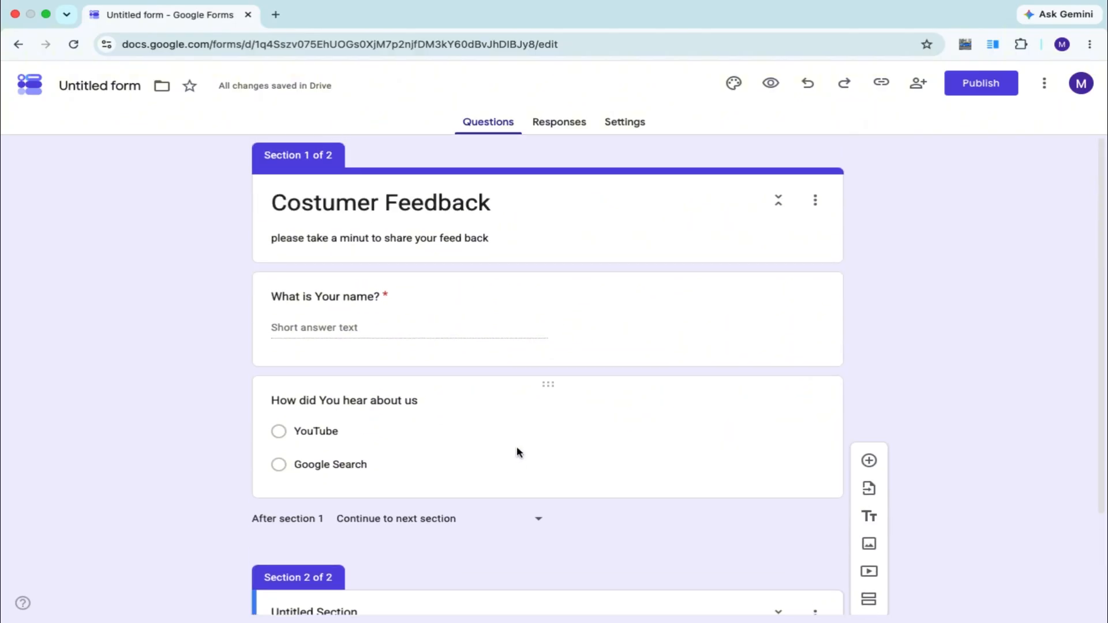
scroll(455, 361, down, 2)
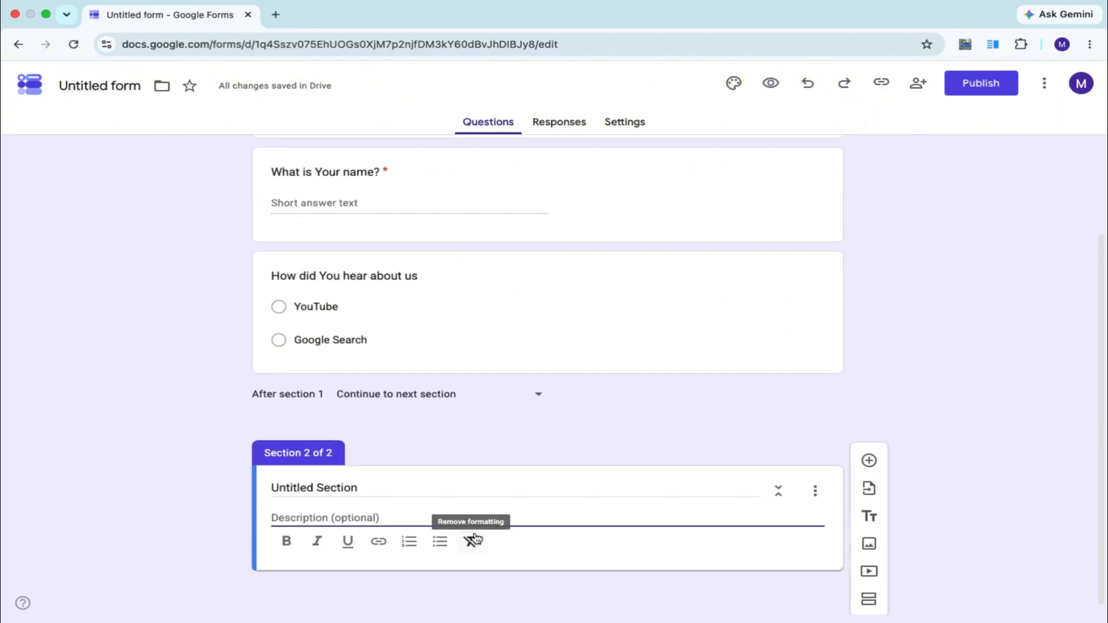
click(366, 485)
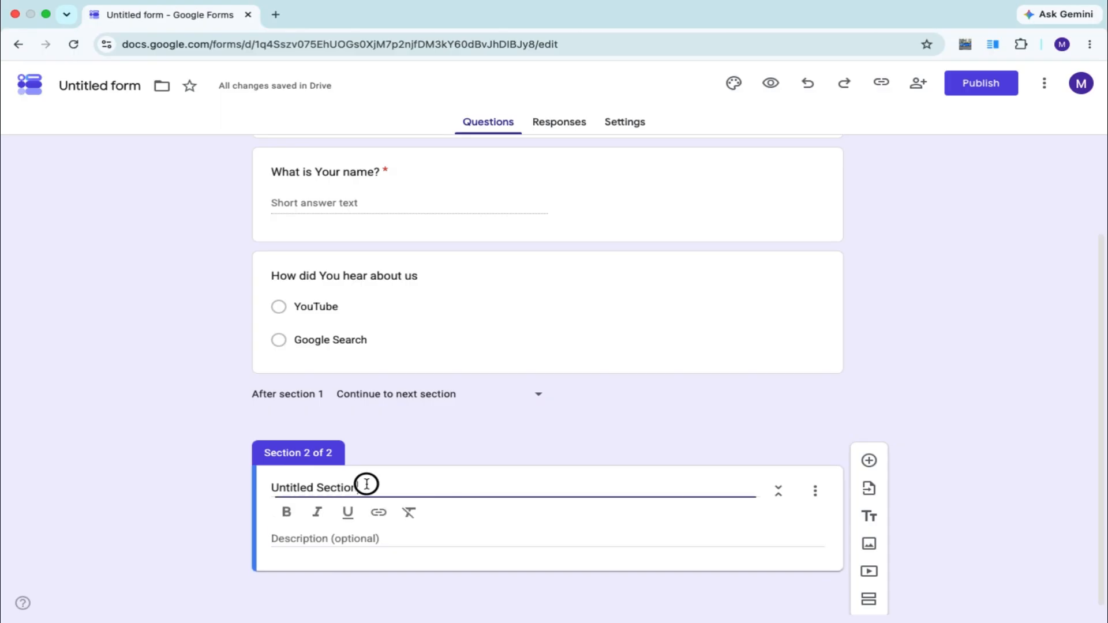
triple_click(366, 485)
text(Fee)
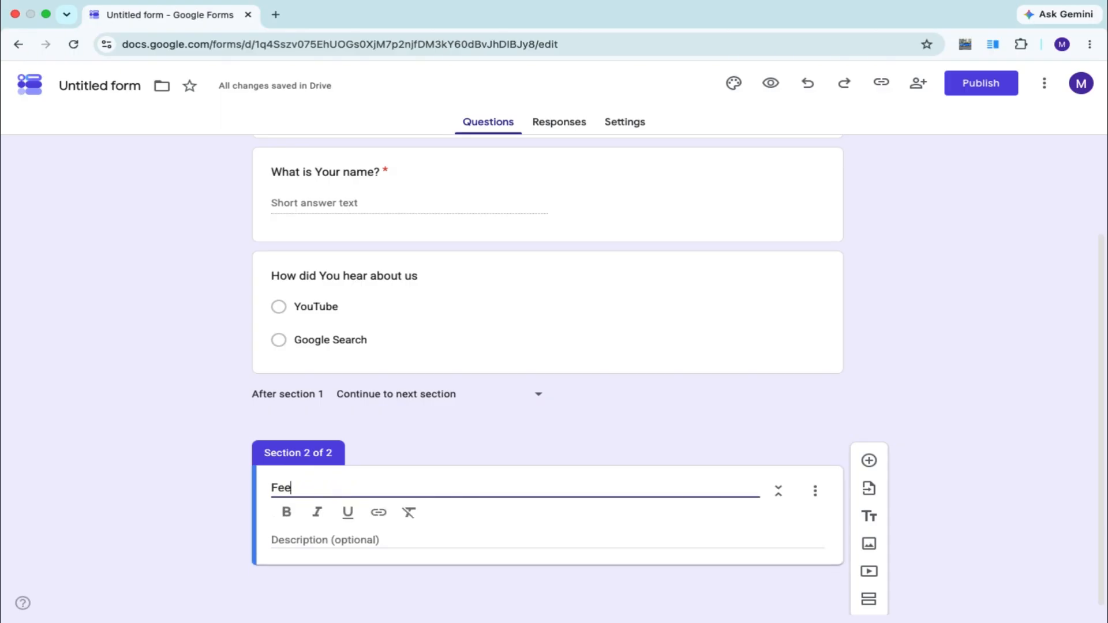
text(dba)
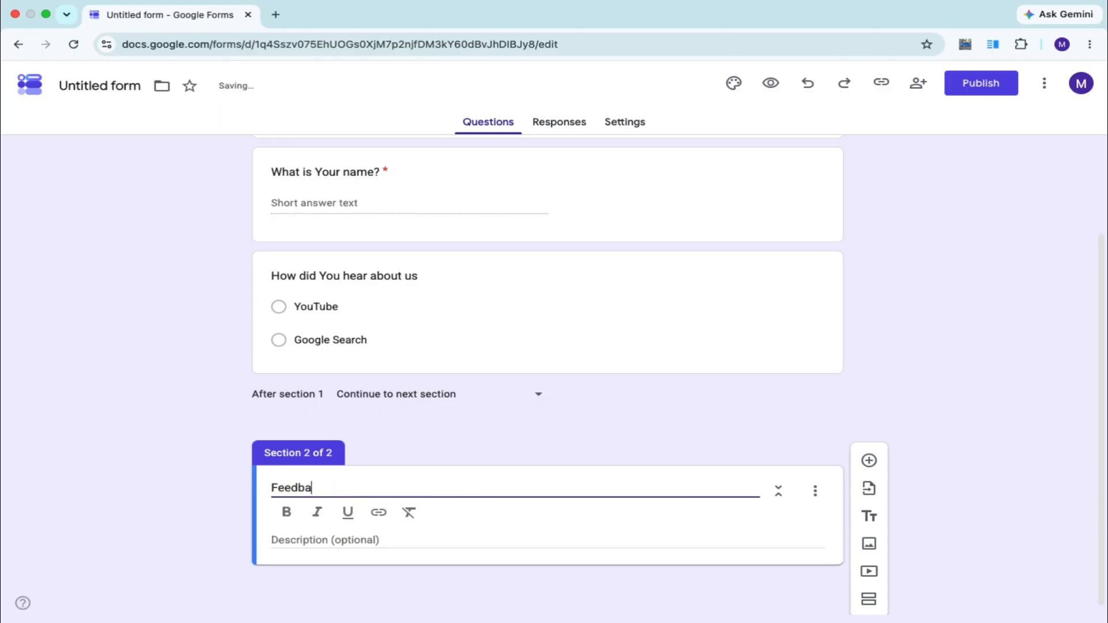
text(ck)
click(443, 562)
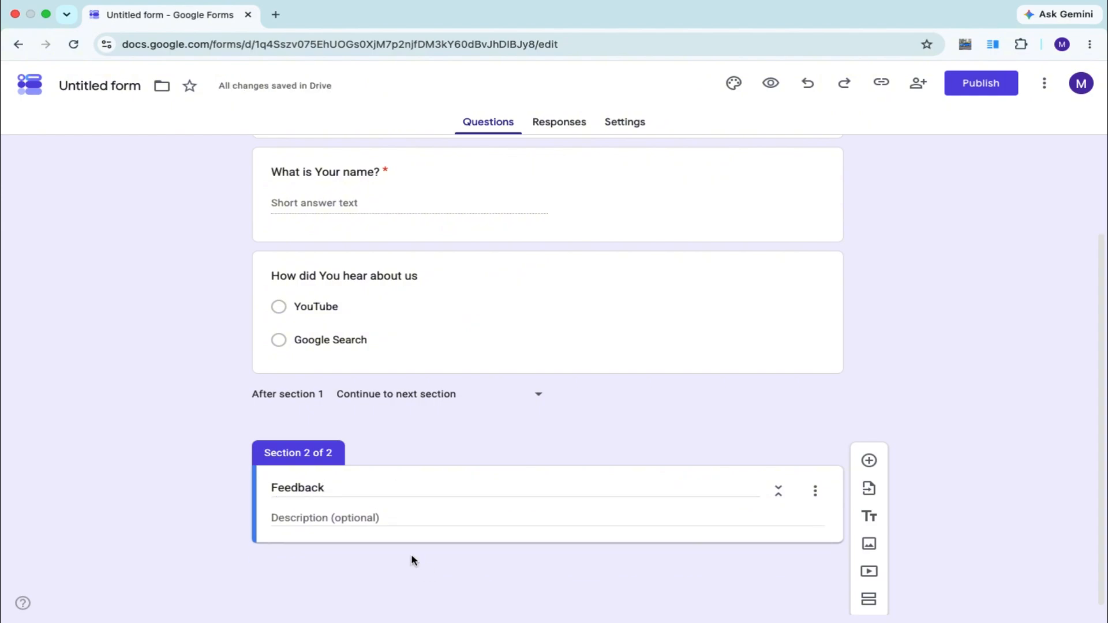
Add an image uploaded from the computer to the Feedback section
click(868, 544)
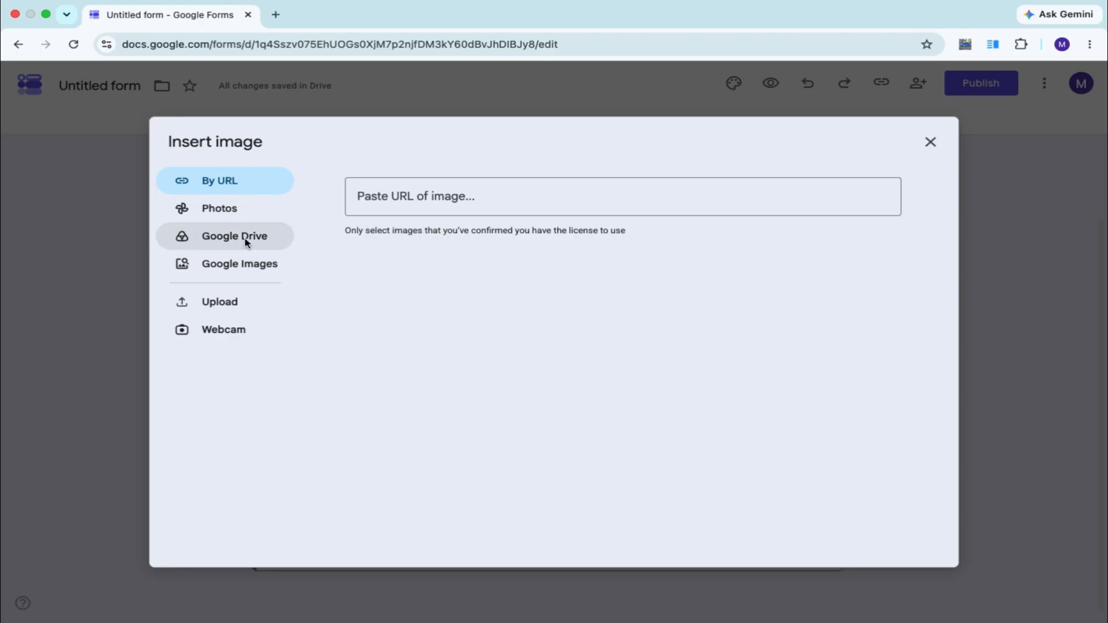
click(179, 258)
click(219, 302)
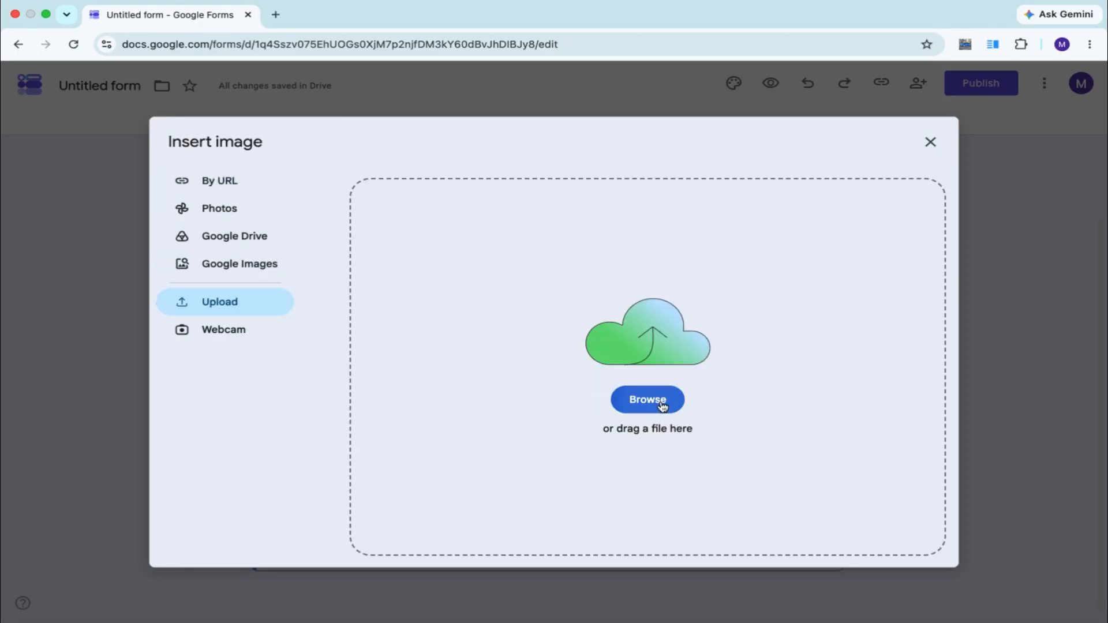
click(630, 406)
double_click(312, 284)
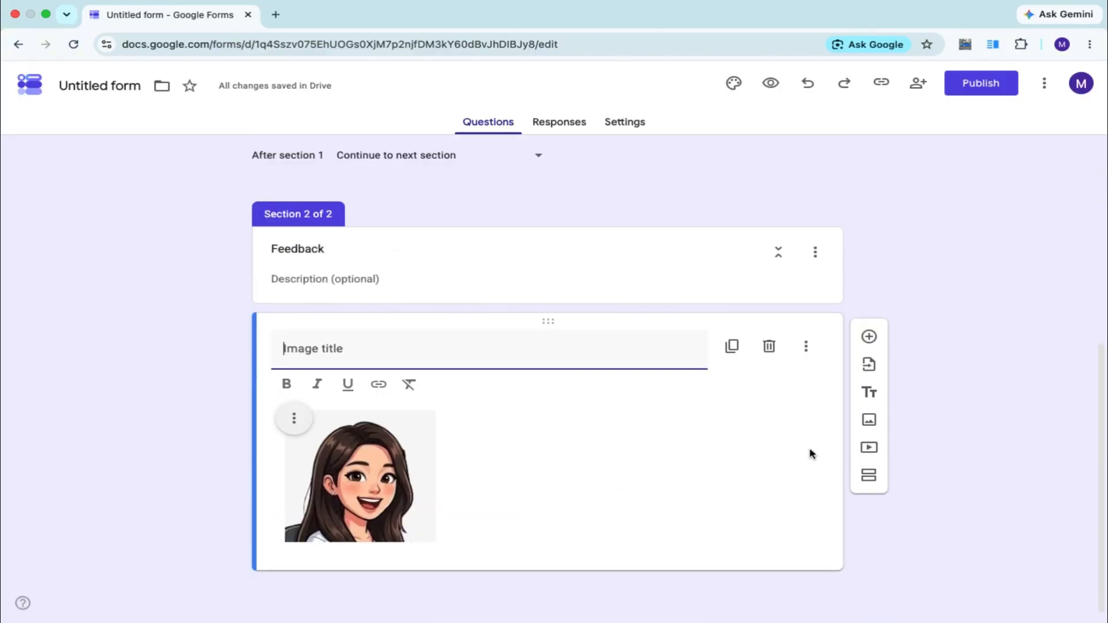
click(869, 447)
click(455, 143)
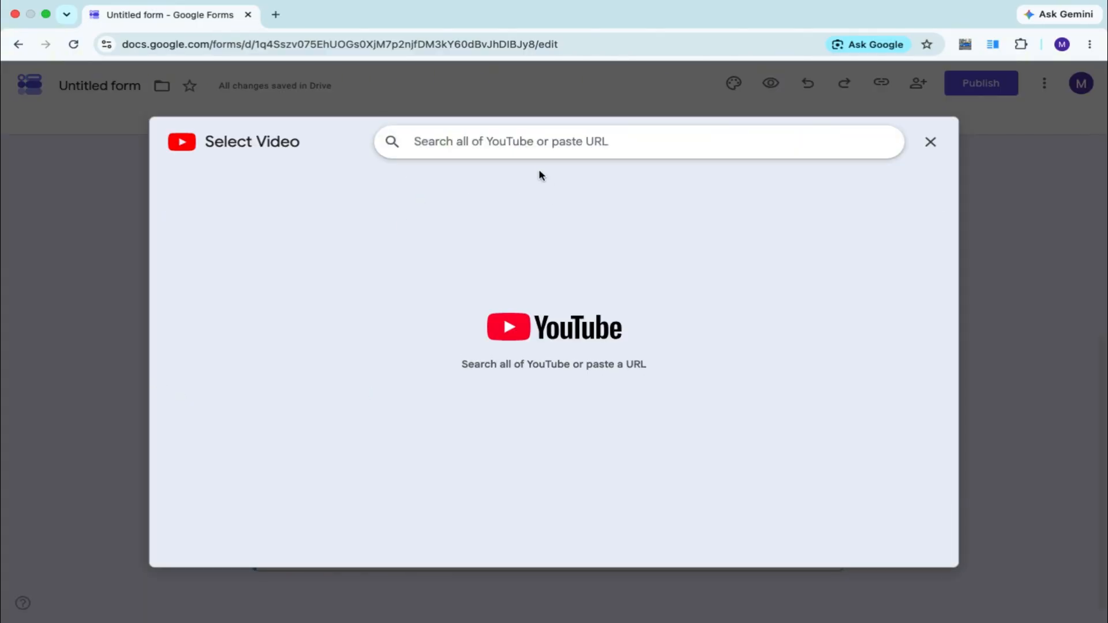
text(teach)
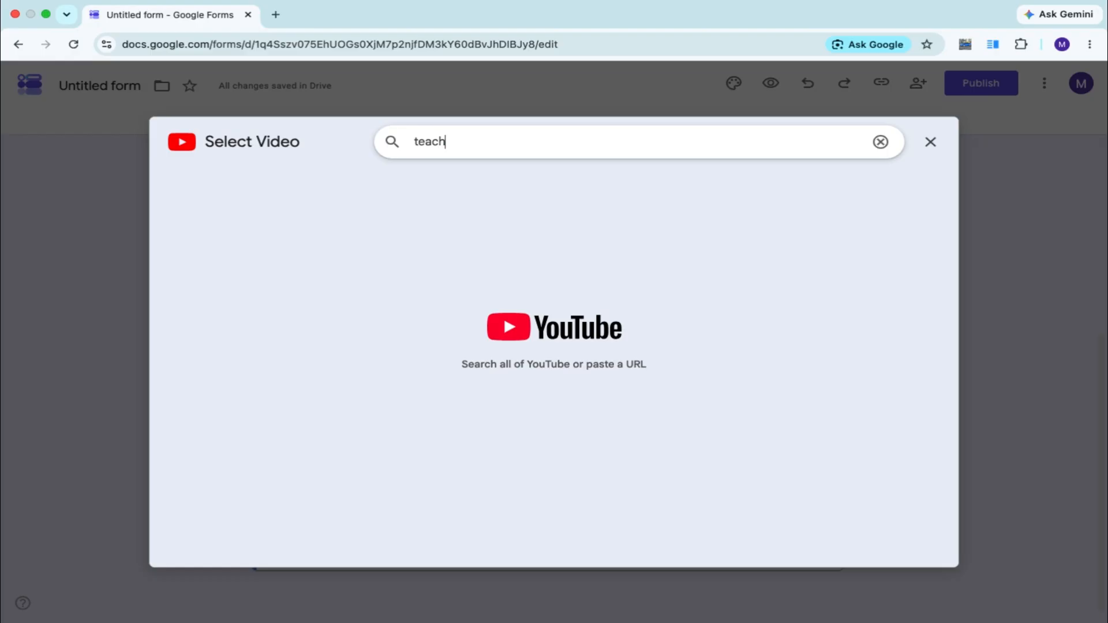
key(BackSpace)
key(BackSpace)
key(BackSpace)
key(BackSpace)
key(BackSpace)
click(931, 146)
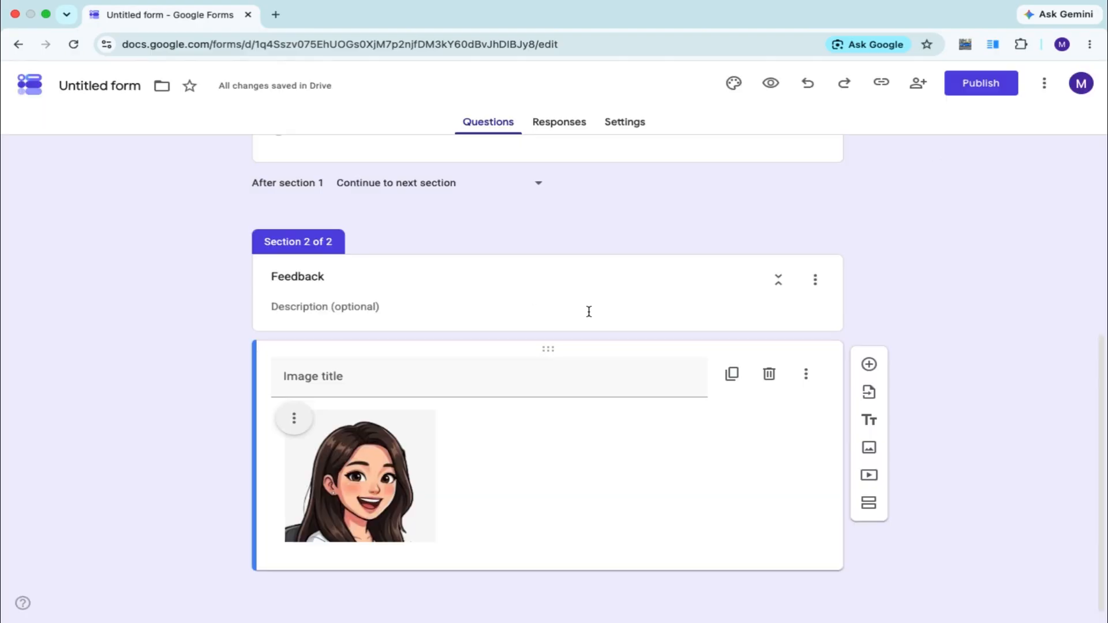
click(321, 381)
click(454, 459)
click(309, 378)
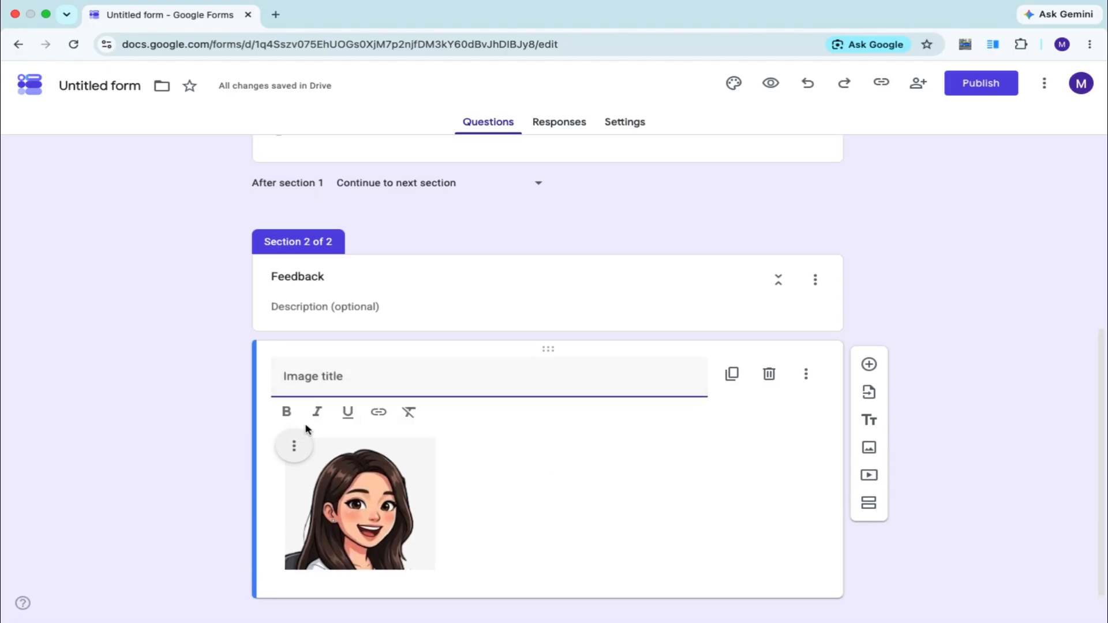
Look over the form's settings and return to its questions
click(619, 121)
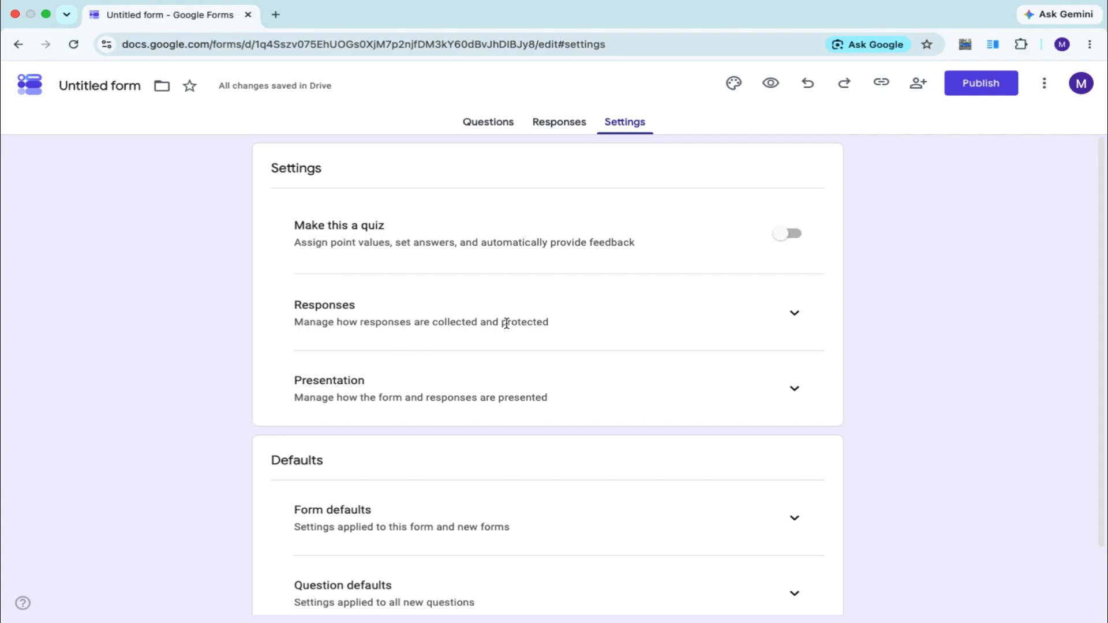
click(463, 124)
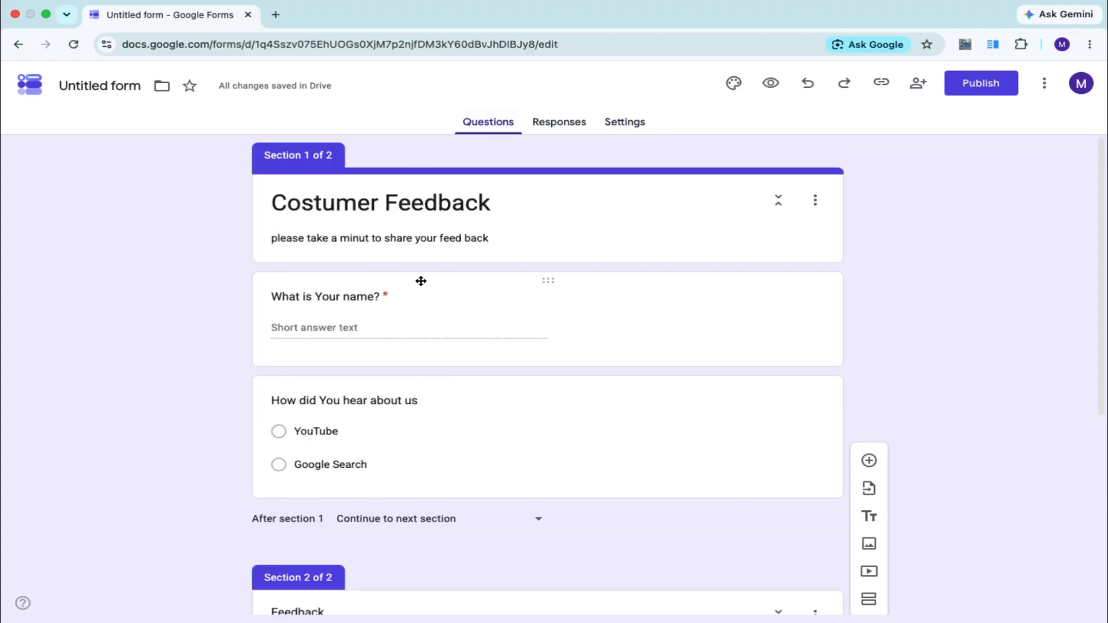
Preview the form, answer the name question with "me", choose "YouTube" as the source, and continue to the Feedback section
click(770, 84)
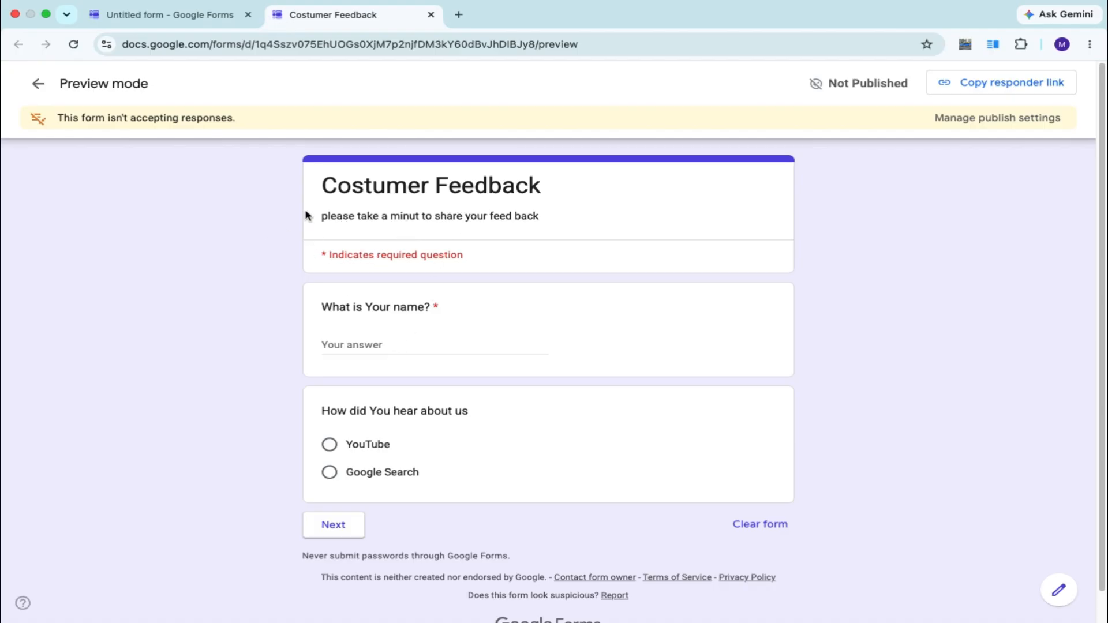
click(356, 347)
text(me)
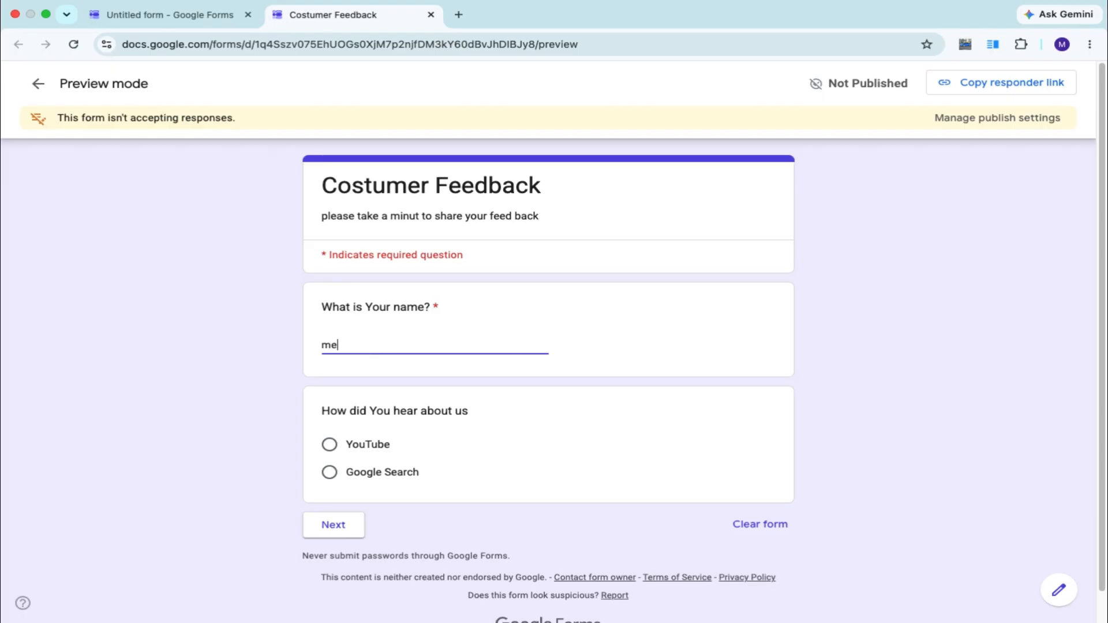
click(330, 446)
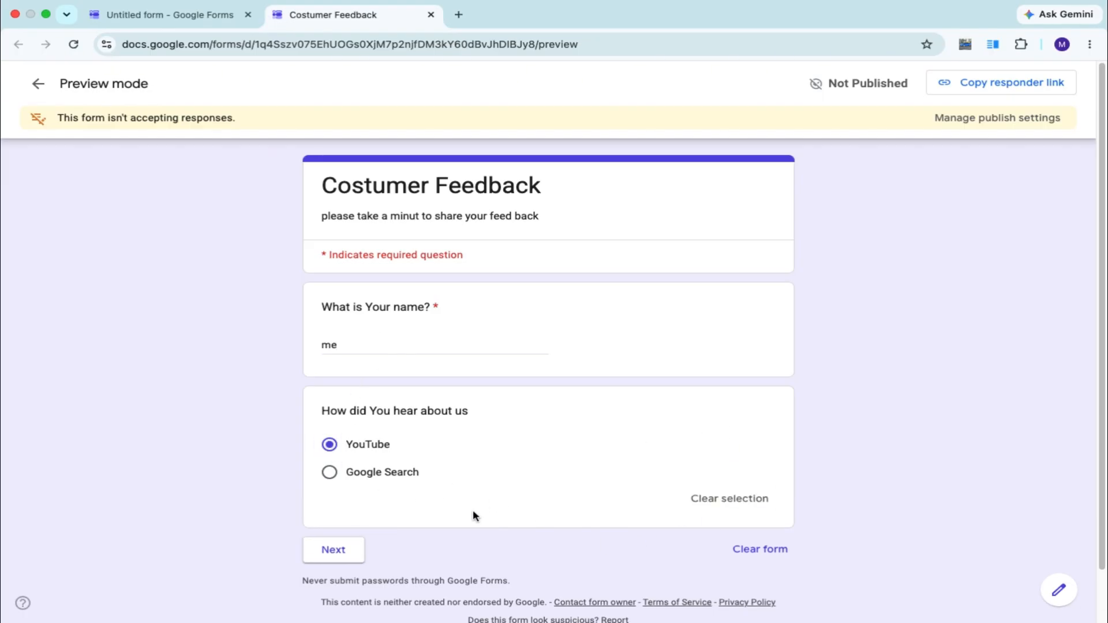
click(349, 558)
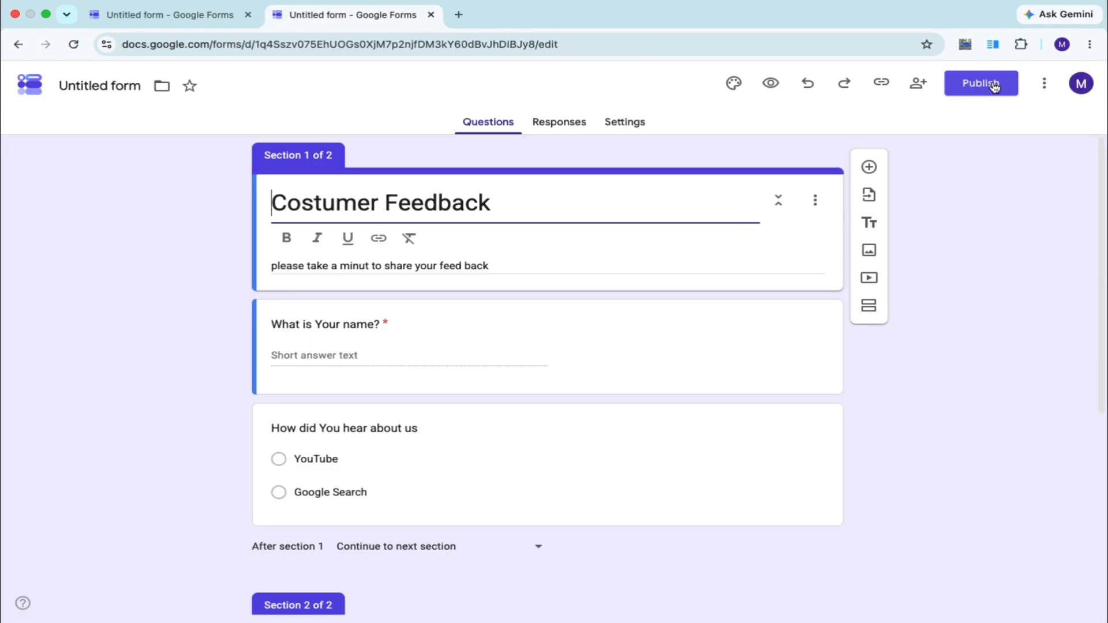
Publish the form for anyone with the link
click(982, 84)
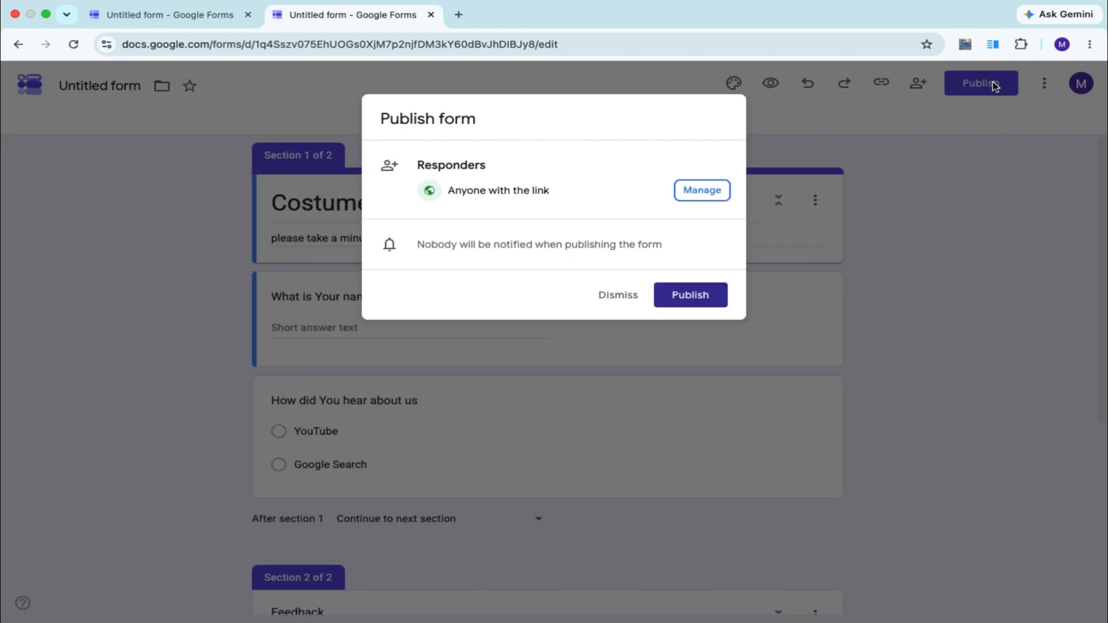
click(682, 301)
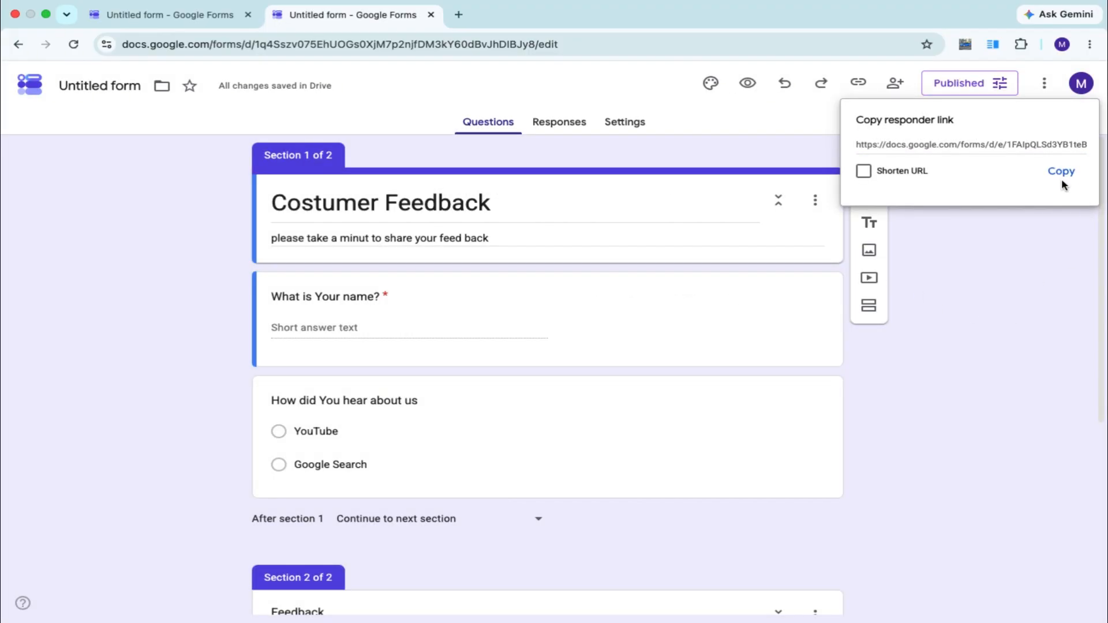
Copy the published form's full responder link without shortening the URL
click(1061, 173)
click(858, 82)
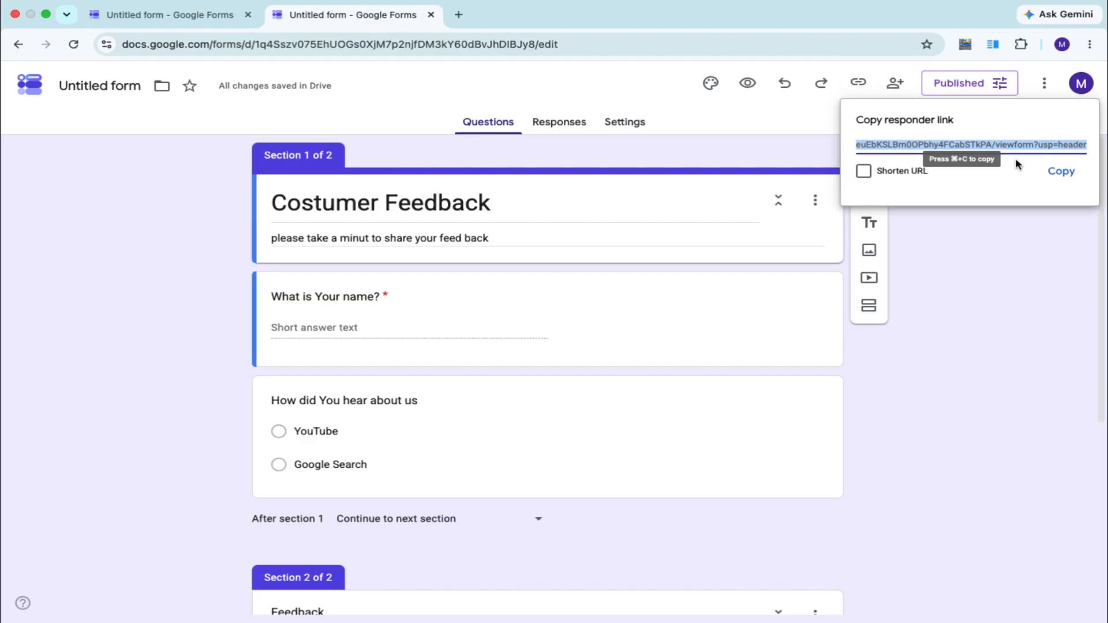
click(1059, 172)
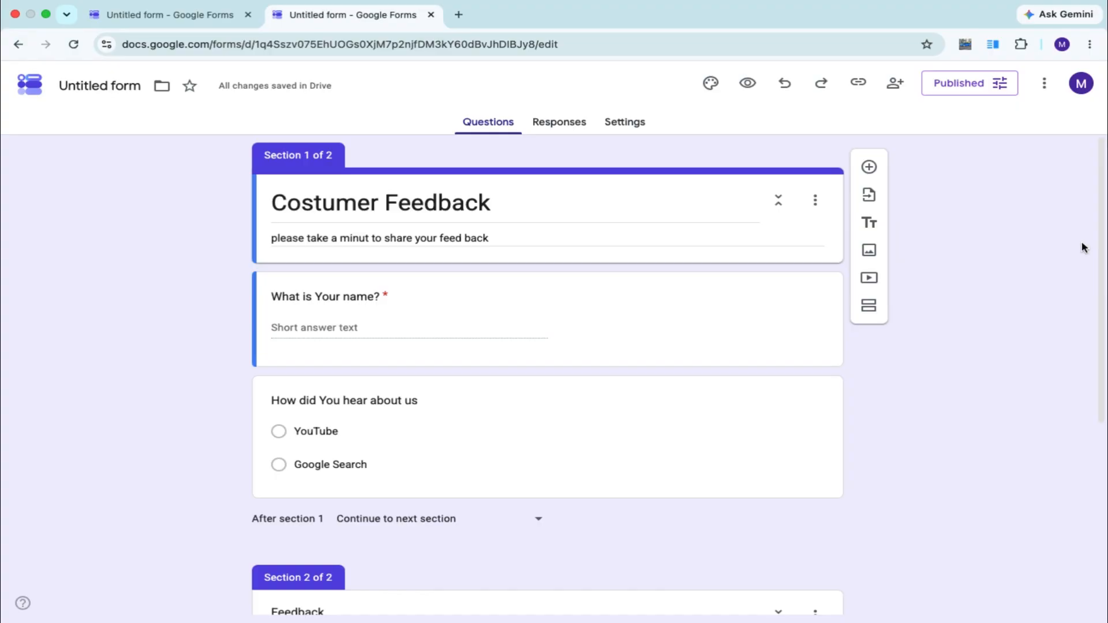
View the form's responses and start linking them to a new Sheets spreadsheet
click(550, 132)
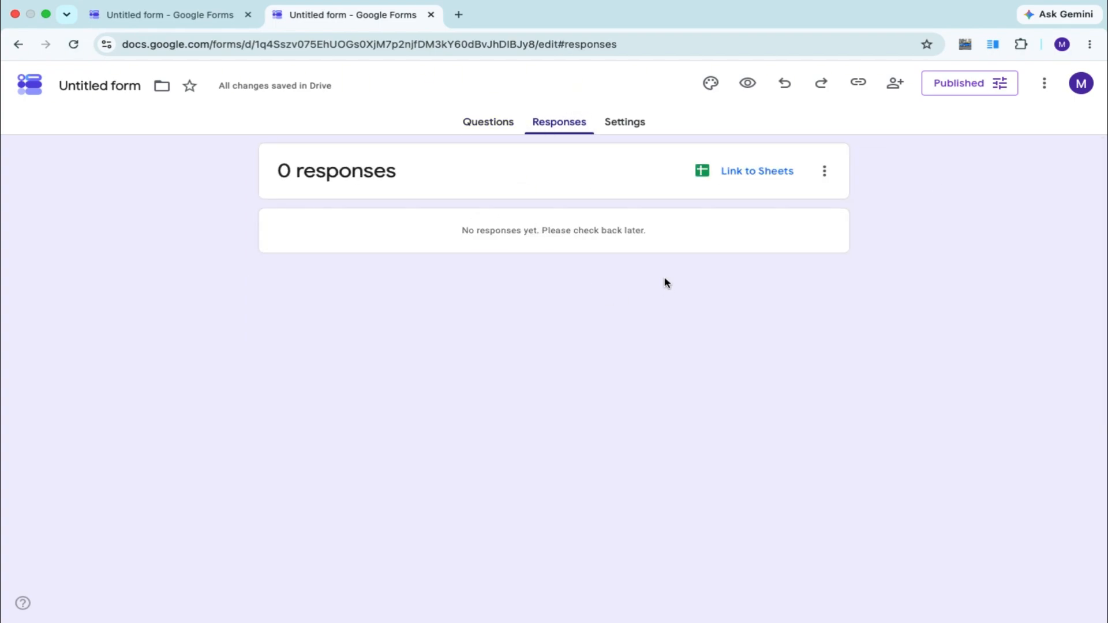
click(756, 171)
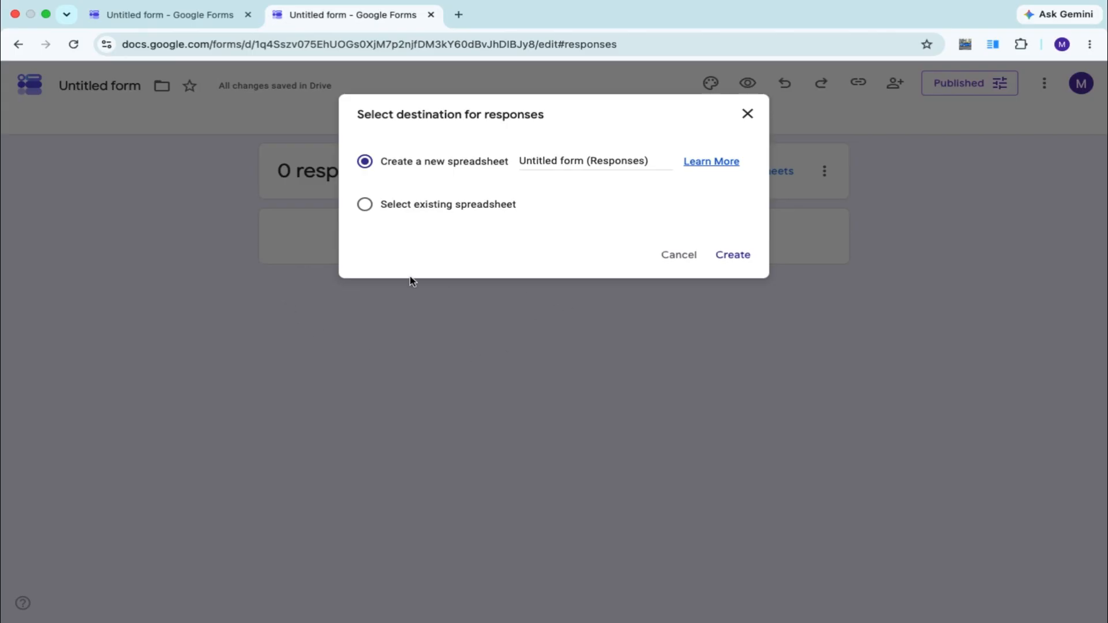
mouse_move(15, 3)
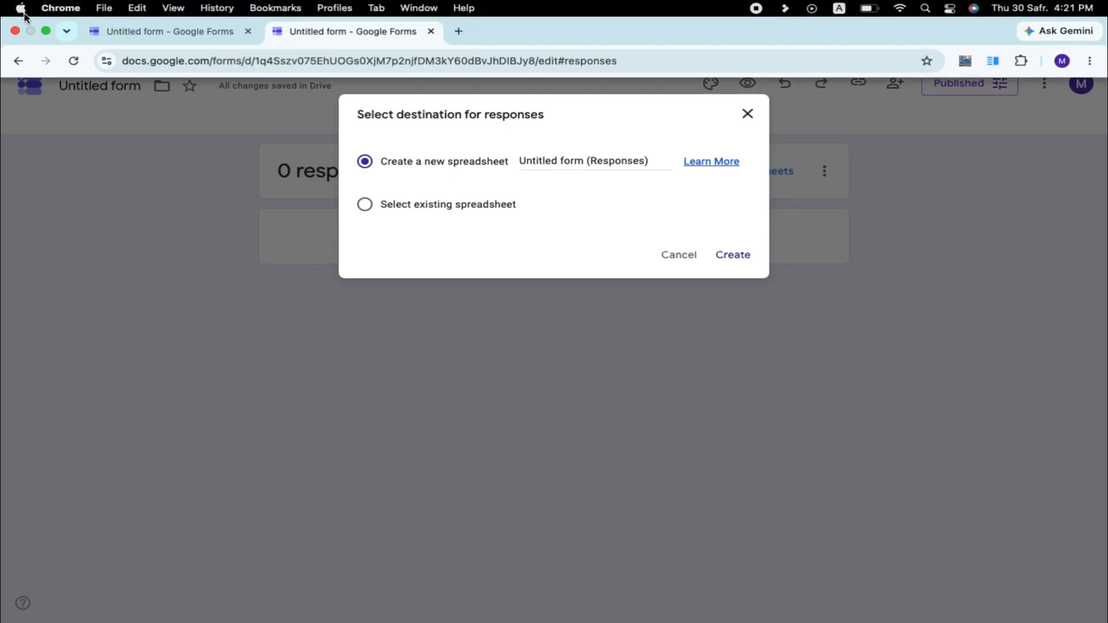